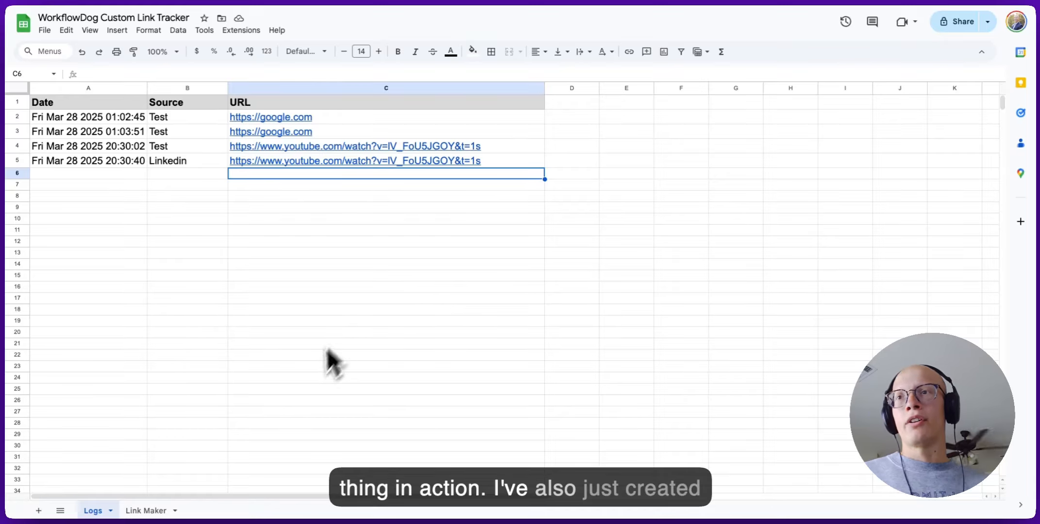
Step: View the Link Maker sheet and copy the trigger URL of the Link tracker workflow in WorkflowDog
{"action": "left_click", "coordinate": [146, 510]}
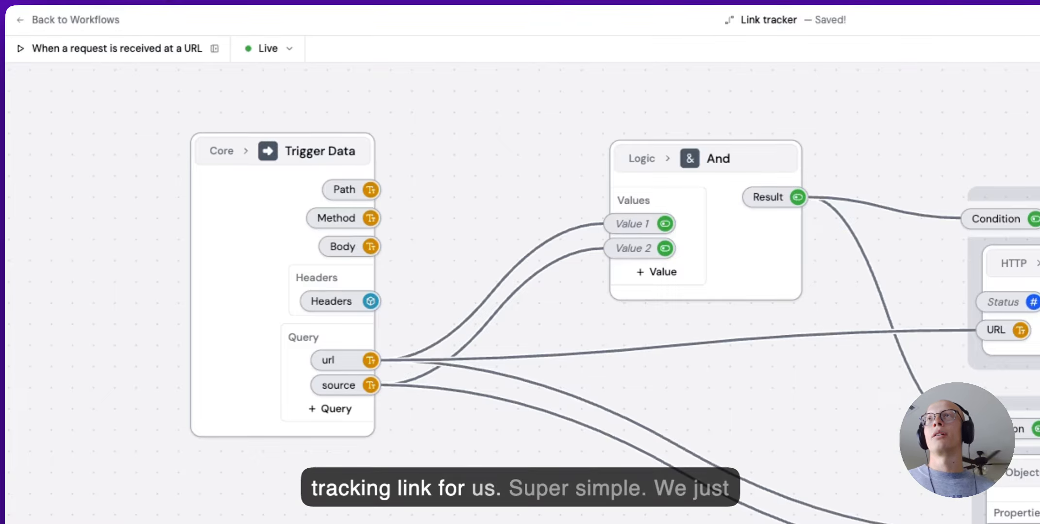
{"action": "left_click", "coordinate": [137, 49]}
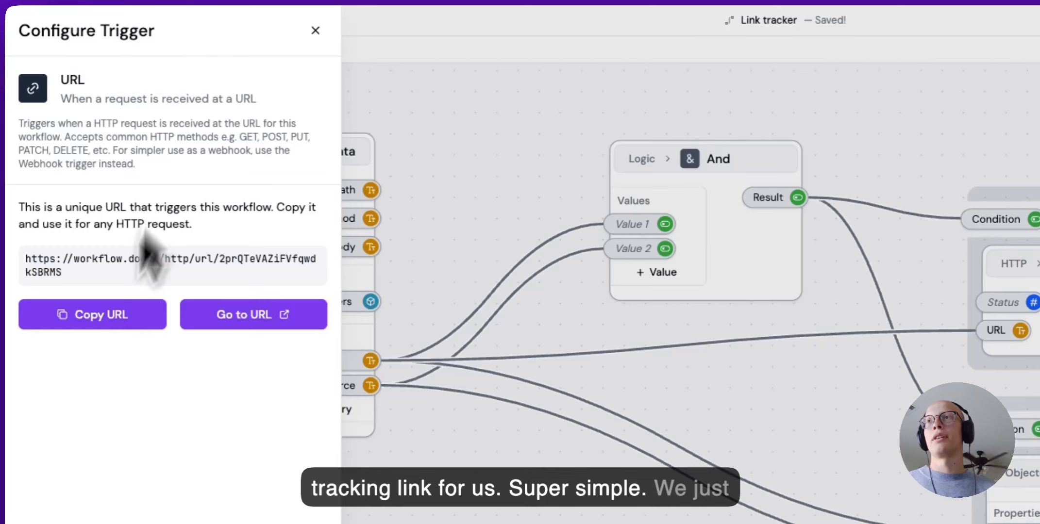
{"action": "left_click", "coordinate": [100, 321]}
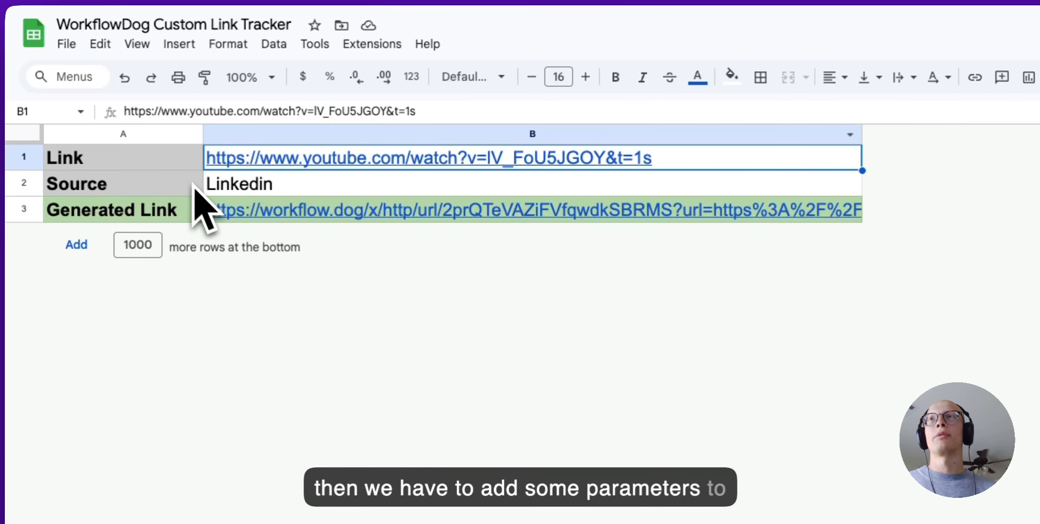
Step: Examine the Link and Source fields and the Generated Link formula in the Link Maker sheet
{"action": "left_click", "coordinate": [166, 159]}
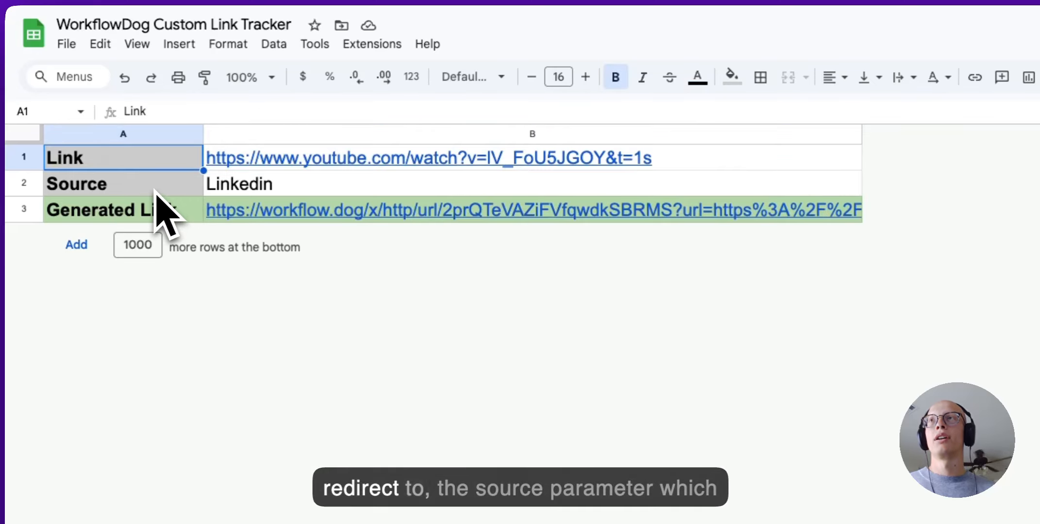
{"action": "key", "text": "Down"}
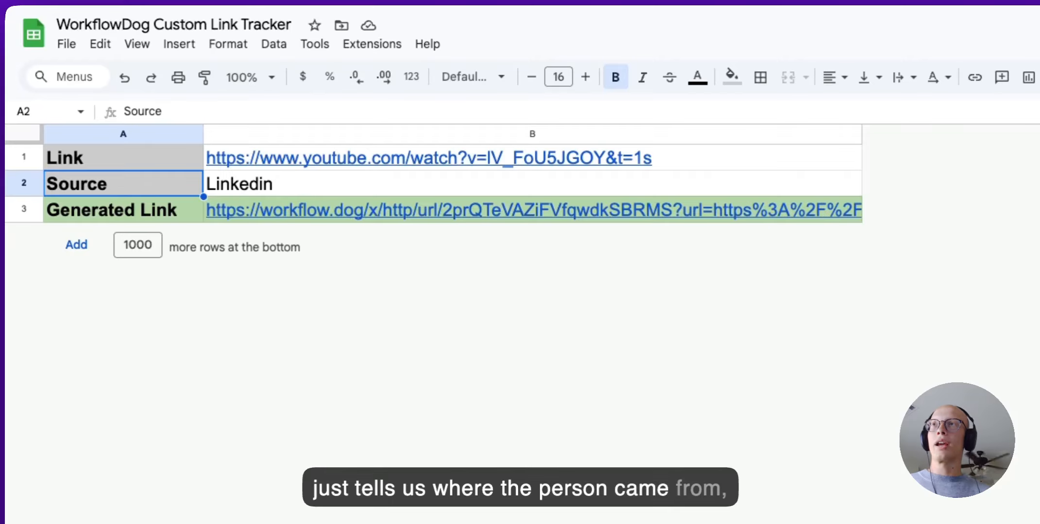
{"action": "left_click", "coordinate": [220, 209]}
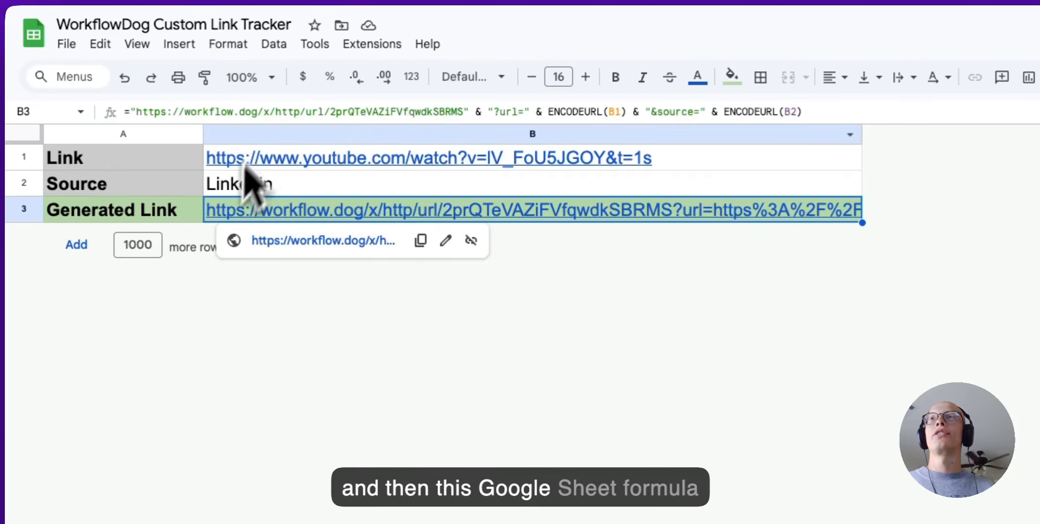
{"action": "left_click_drag", "start_coordinate": [137, 113], "coordinate": [562, 127]}
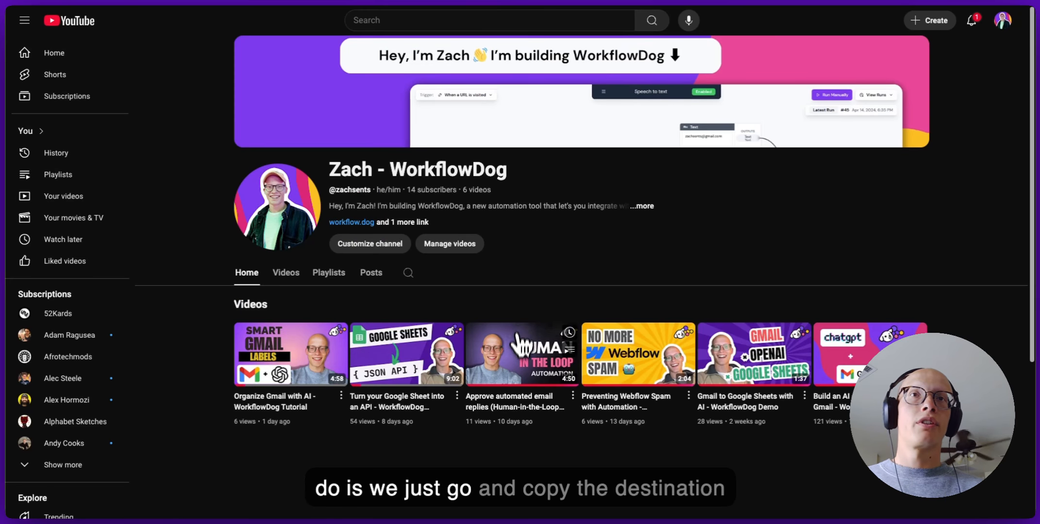
Step: Copy the link of the YouTube video "Approve automated email replies" and paste it as the Link in cell B1 of Link Maker
{"action": "right_click", "coordinate": [517, 342]}
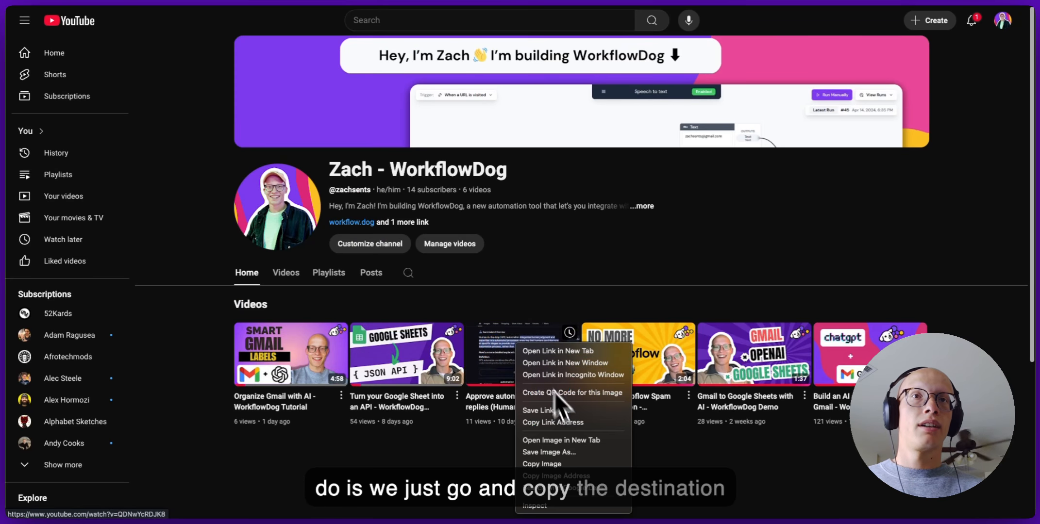
{"action": "left_click", "coordinate": [571, 424]}
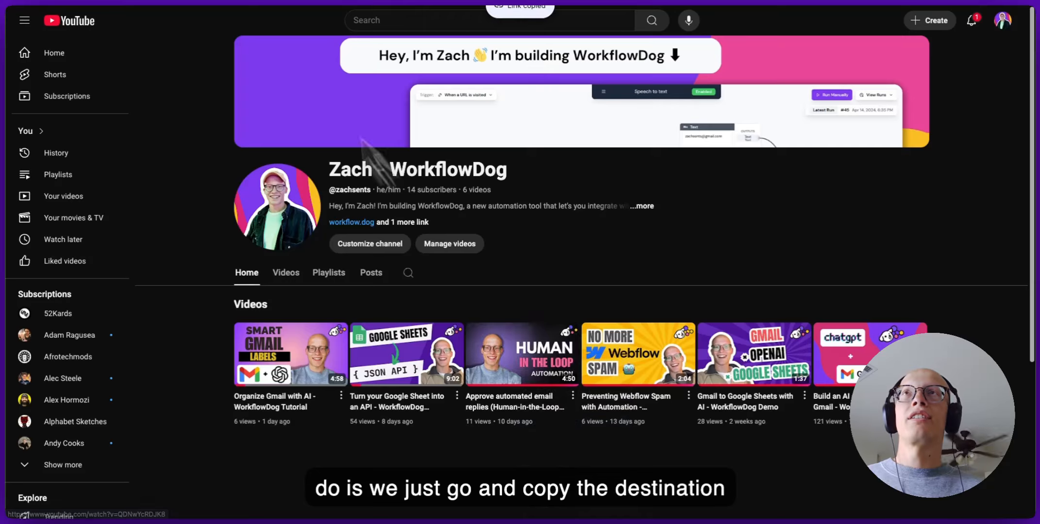
{"action": "left_click", "coordinate": [243, 0]}
{"action": "left_click", "coordinate": [458, 107]}
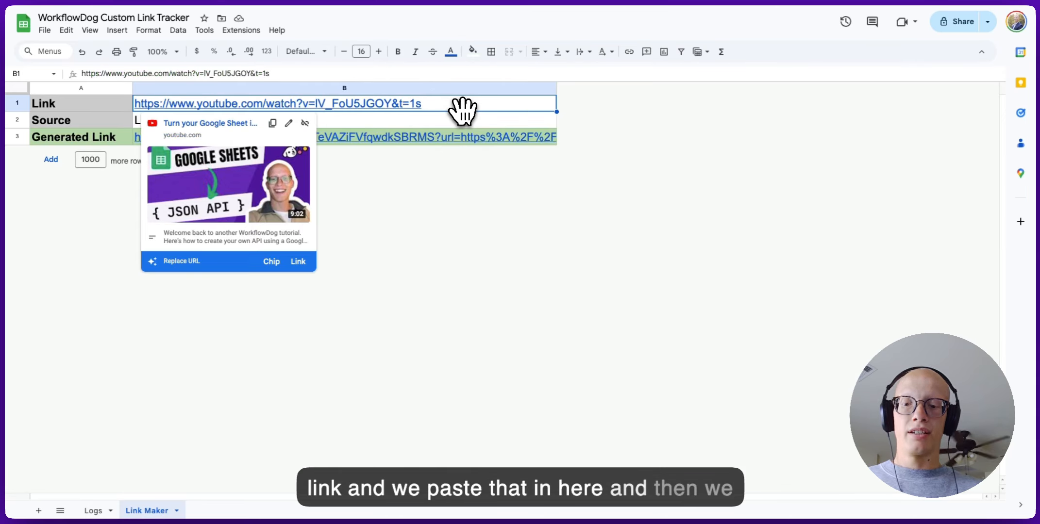
{"action": "key", "text": "super+v"}
Step: Set the Source in cell B2 to Test
{"action": "left_click", "coordinate": [451, 122]}
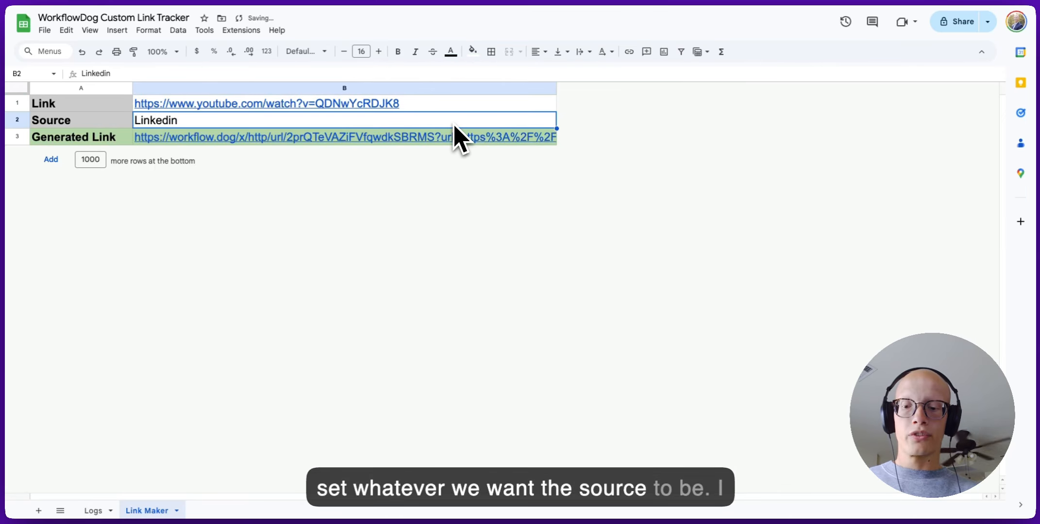
{"action": "type", "text": "Test"}
{"action": "key", "text": "Return"}
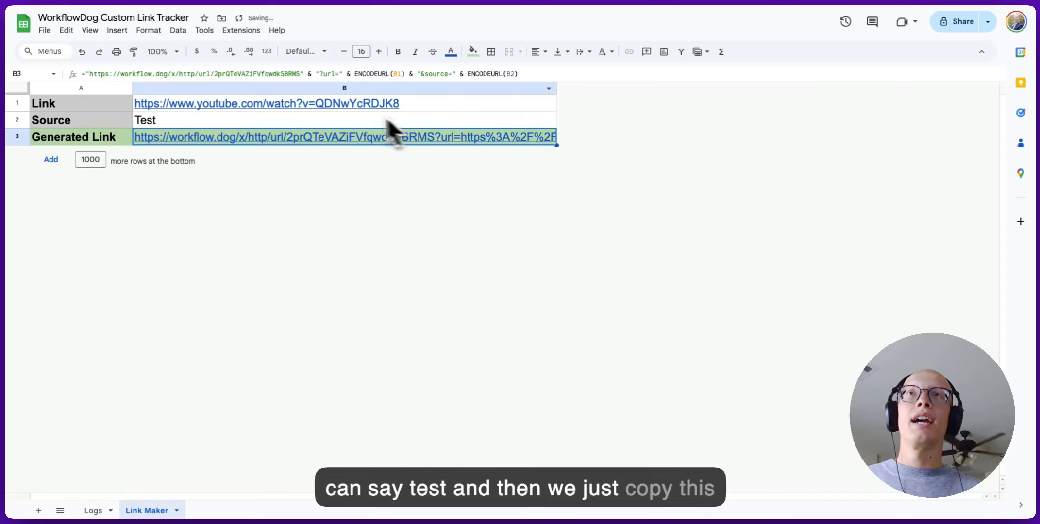
Step: Open the generated tracking link from cell B3 in a new browser tab and pause the video
{"action": "key", "text": "super+c"}
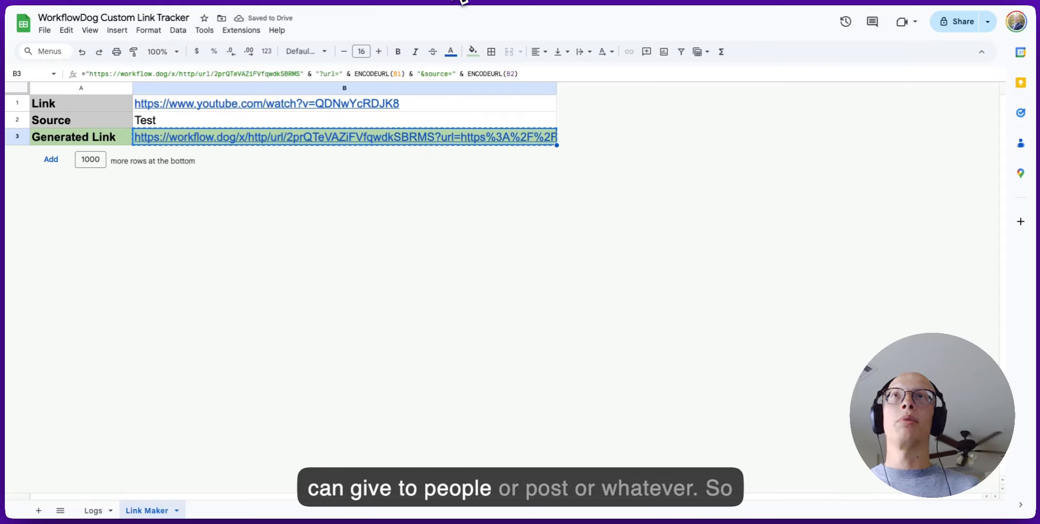
{"action": "key", "text": "super+t"}
{"action": "key", "text": "super+v"}
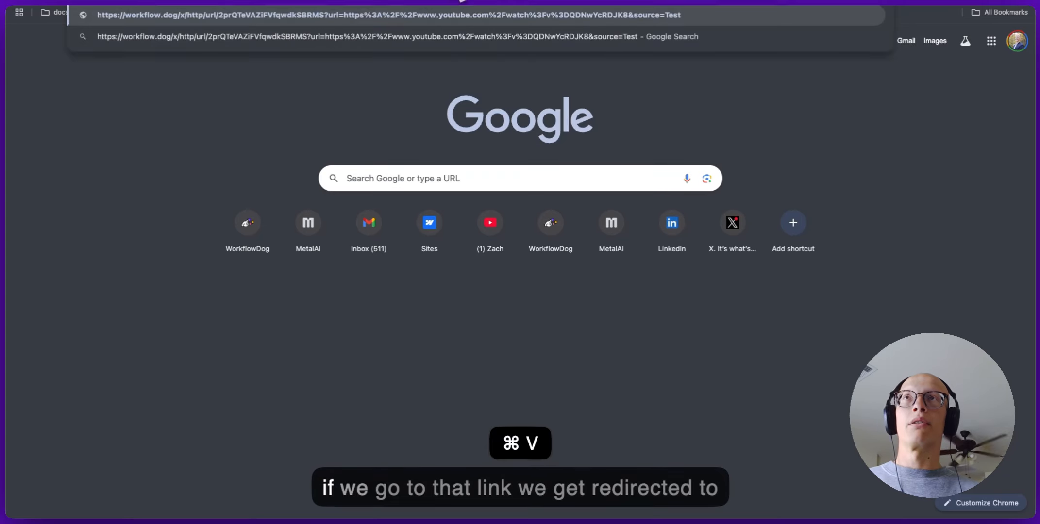
{"action": "key", "text": "Return"}
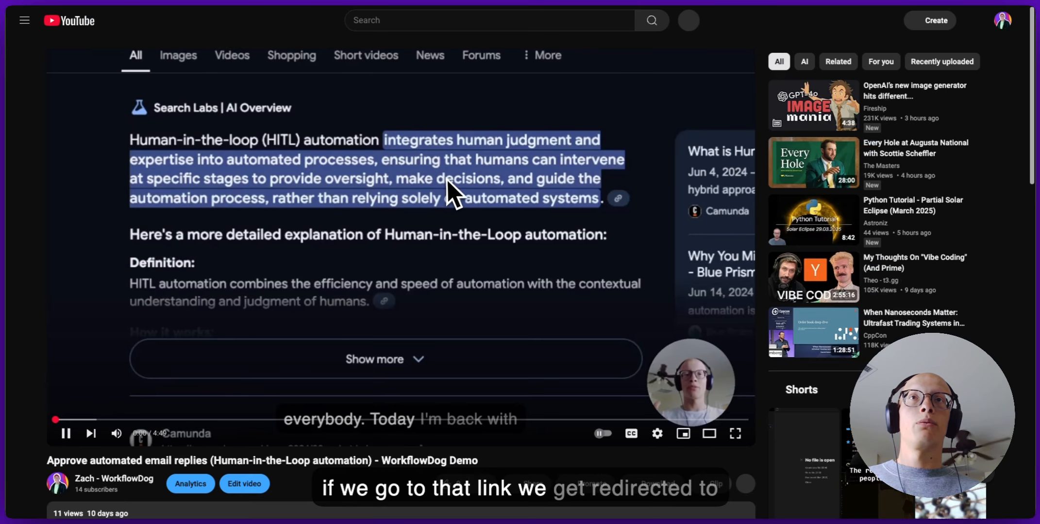
{"action": "left_click", "coordinate": [445, 184]}
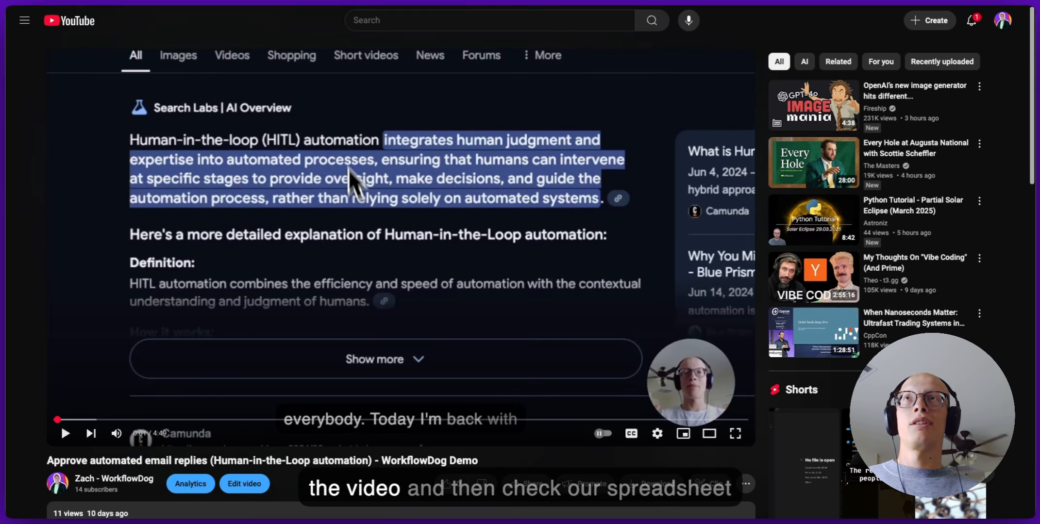
Step: Return to the Google Sheets spreadsheet and check the Logs sheet for the recorded visit
{"action": "left_click", "coordinate": [267, 0]}
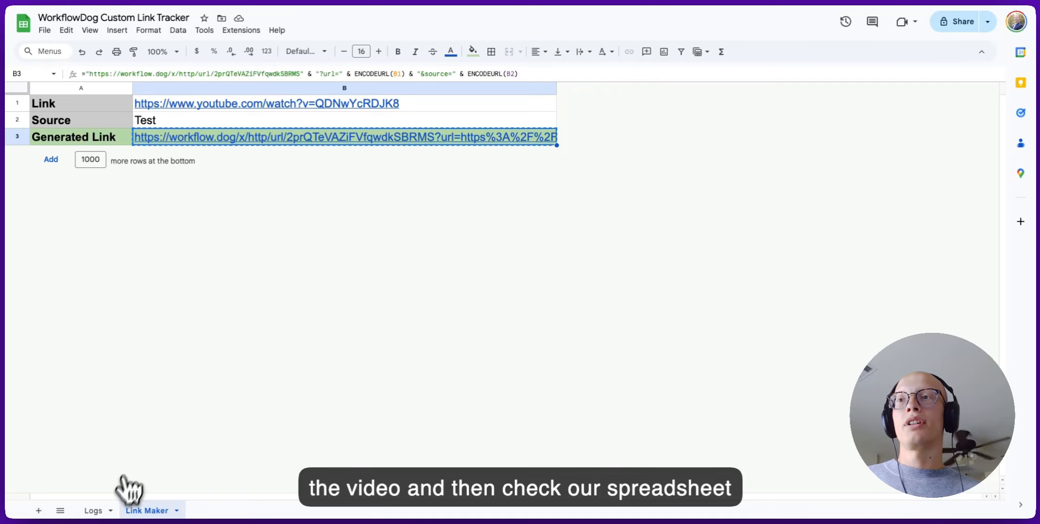
{"action": "left_click", "coordinate": [92, 511]}
{"action": "left_click_drag", "start_coordinate": [154, 177], "coordinate": [341, 328]}
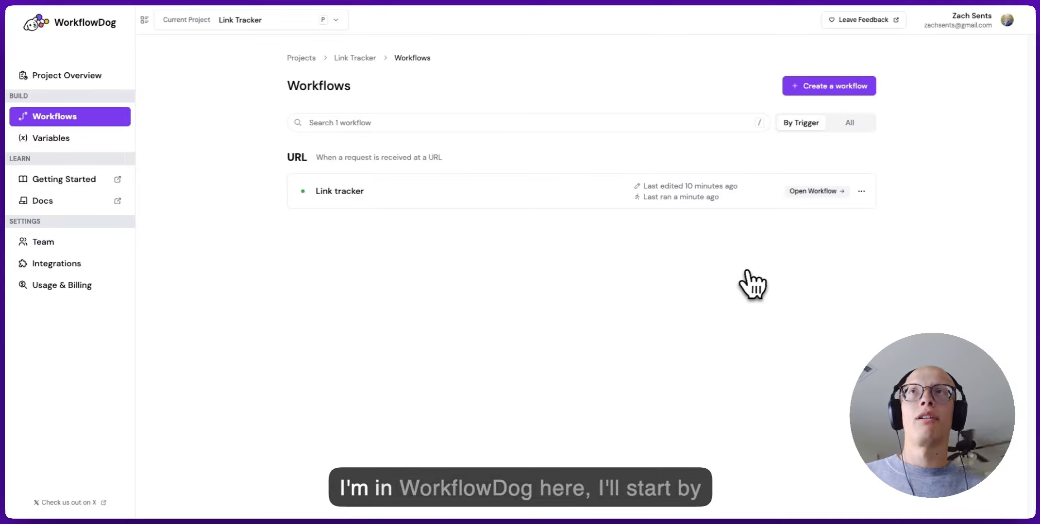
Step: Create a WorkflowDog workflow with the trigger "When a request is received at a URL" and set it to Live
{"action": "left_click", "coordinate": [815, 92]}
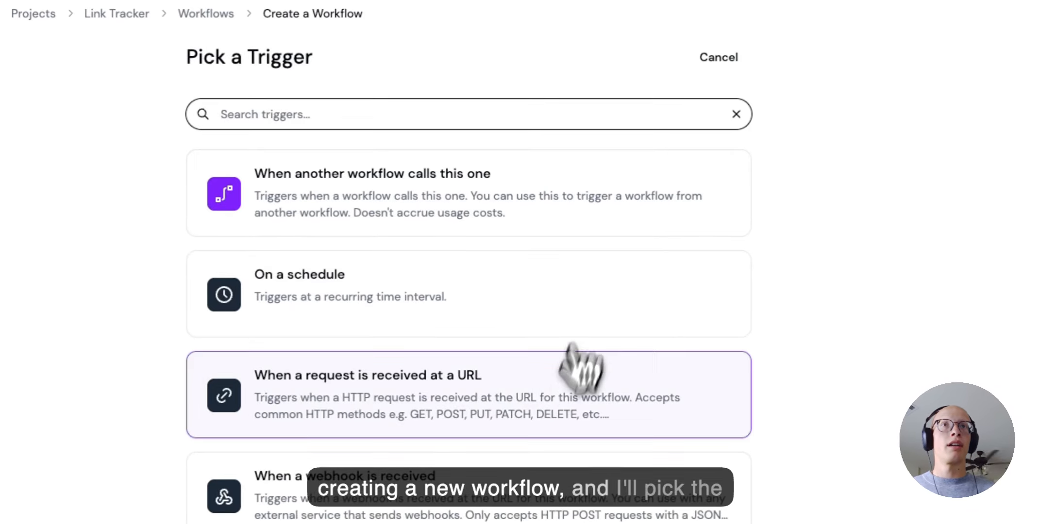
{"action": "left_click", "coordinate": [539, 388]}
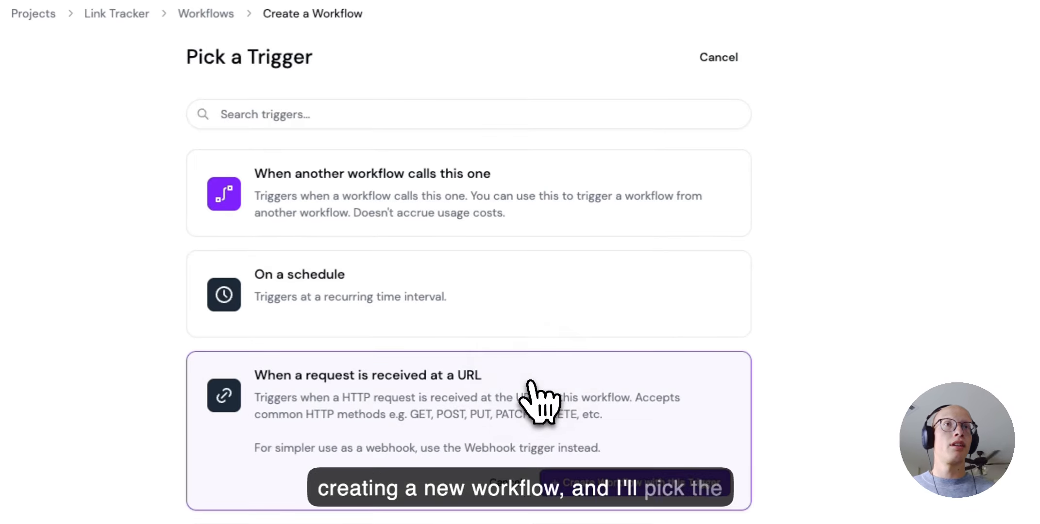
{"action": "scroll", "coordinate": [538, 399], "scroll_direction": "down", "scroll_amount": 3}
{"action": "left_click", "coordinate": [630, 367]}
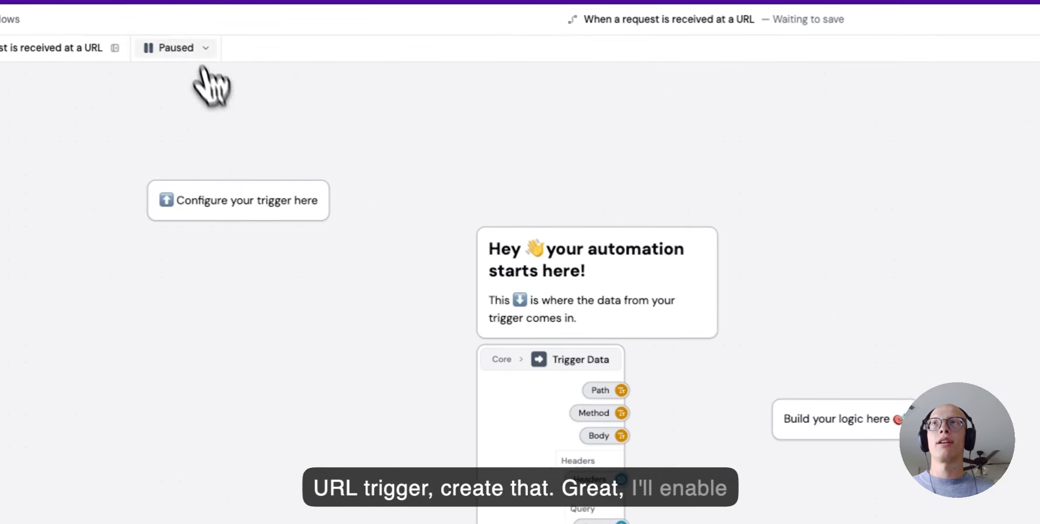
{"action": "left_click", "coordinate": [195, 49]}
{"action": "left_click", "coordinate": [208, 113]}
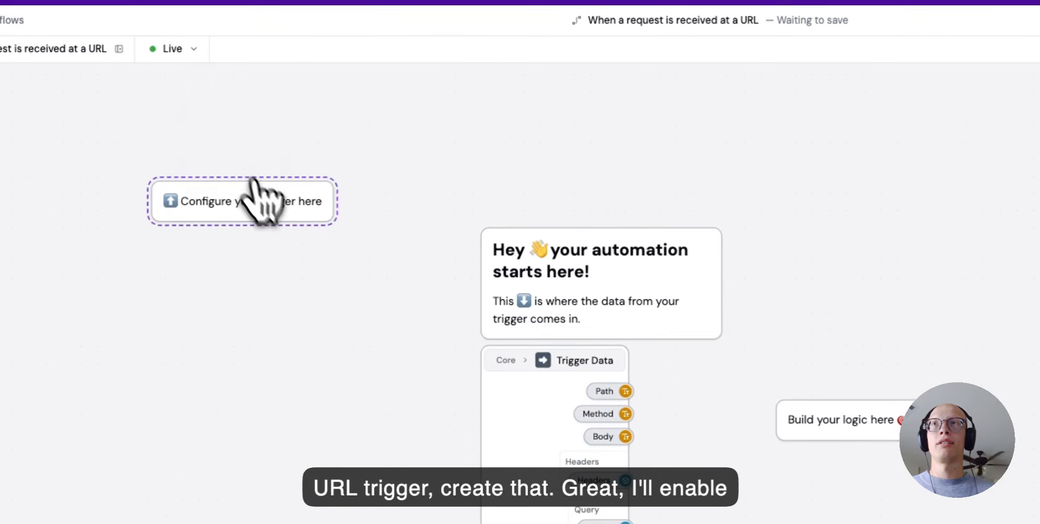
Step: Delete the three instruction notes from the workflow canvas, leaving only the Trigger Data node
{"action": "left_click", "coordinate": [259, 194]}
{"action": "left_click", "coordinate": [520, 292], "text": "shift"}
{"action": "left_click", "coordinate": [867, 427], "text": "shift"}
{"action": "key", "text": "BackSpace"}
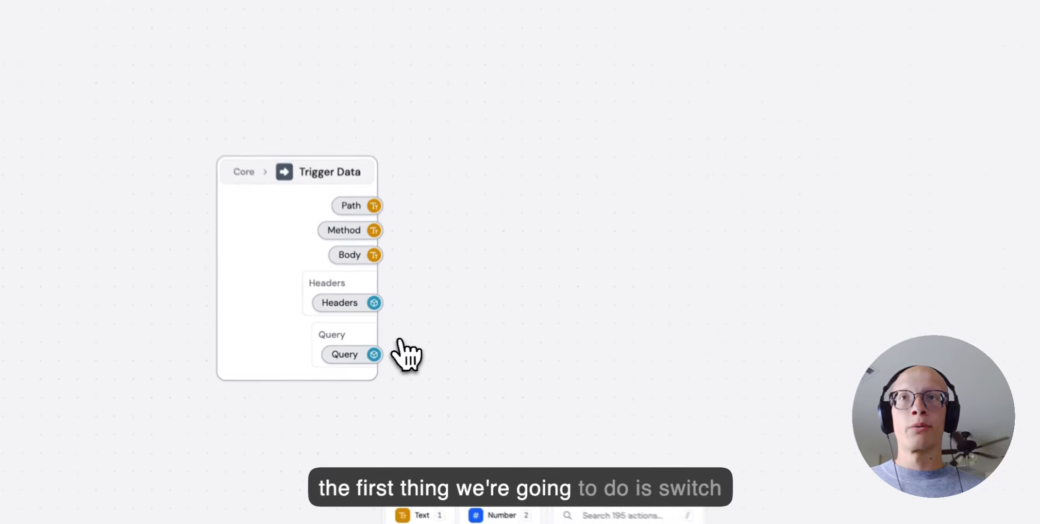
Step: Switch the Query output of Trigger Data to selecting items individually and name the query item url
{"action": "scroll", "coordinate": [409, 335], "scroll_direction": "up", "scroll_amount": 5}
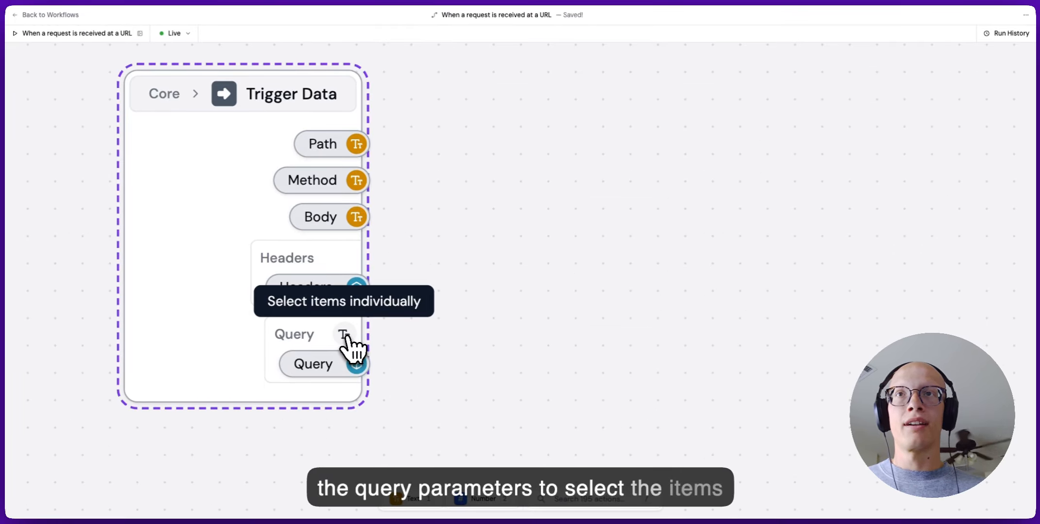
{"action": "left_click", "coordinate": [346, 337]}
{"action": "left_click", "coordinate": [339, 353]}
{"action": "left_click", "coordinate": [305, 369]}
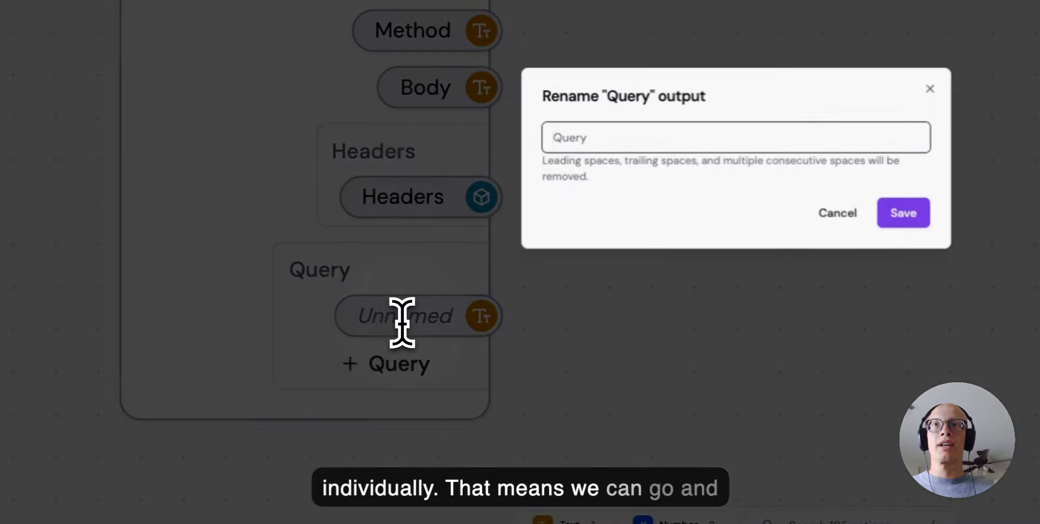
{"action": "type", "text": "url"}
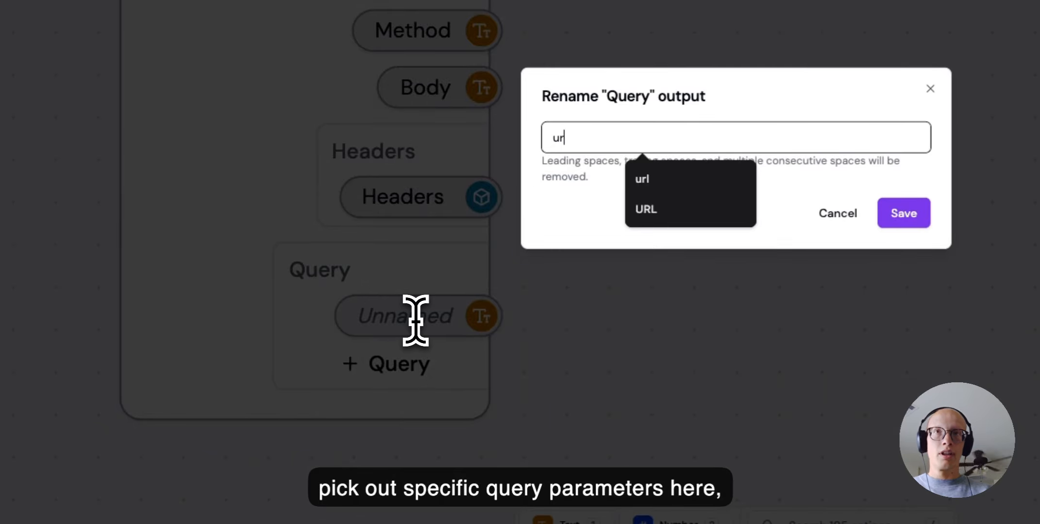
{"action": "key", "text": "Return"}
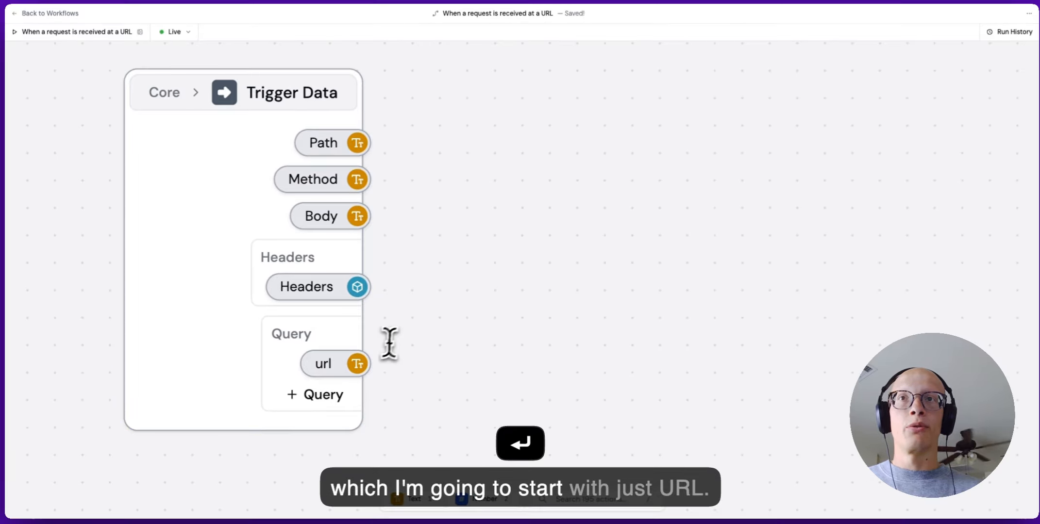
Step: Find the HTTP Redirect action and add it to the canvas
{"action": "scroll", "coordinate": [387, 335], "scroll_direction": "down", "scroll_amount": 5}
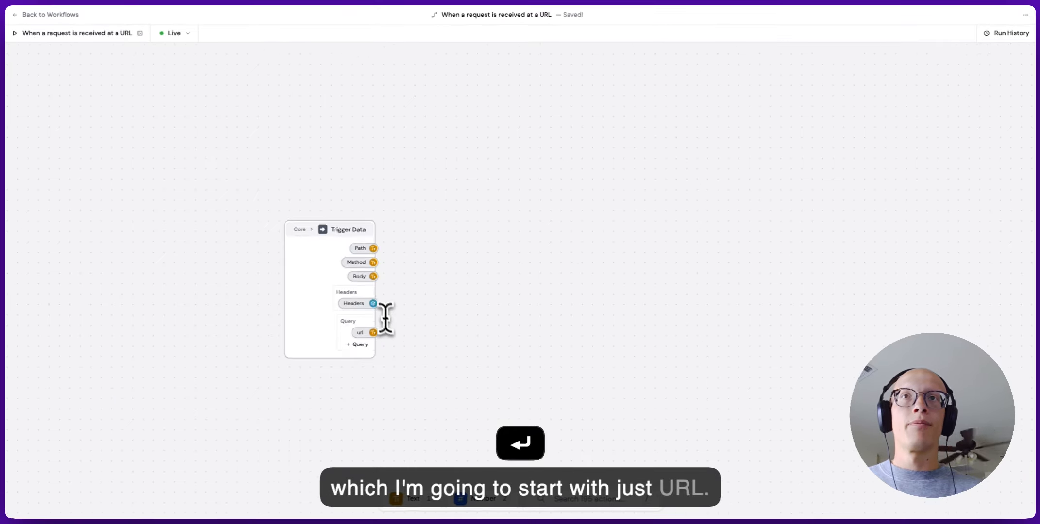
{"action": "scroll", "coordinate": [442, 326], "scroll_direction": "up", "scroll_amount": 2}
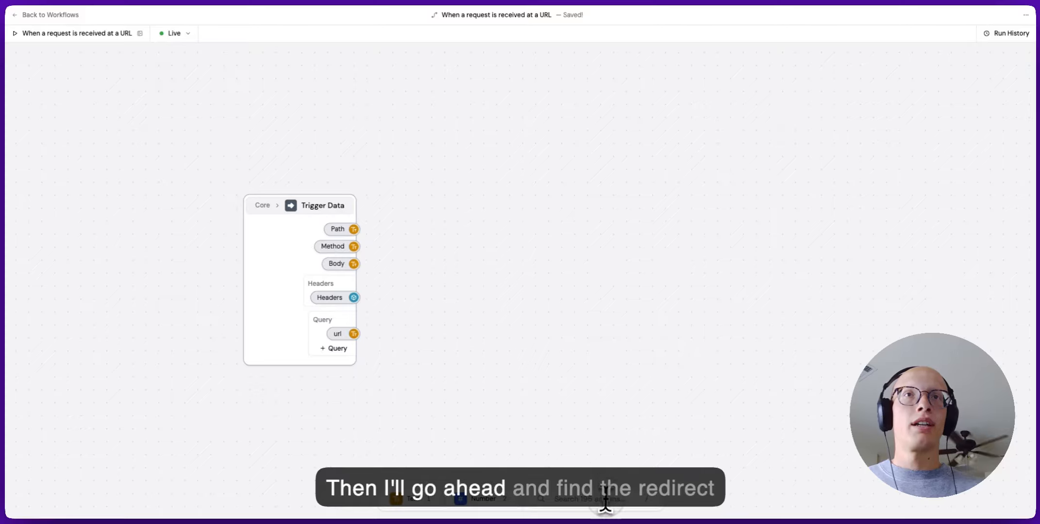
{"action": "left_click", "coordinate": [605, 505]}
{"action": "type", "text": "redirect"}
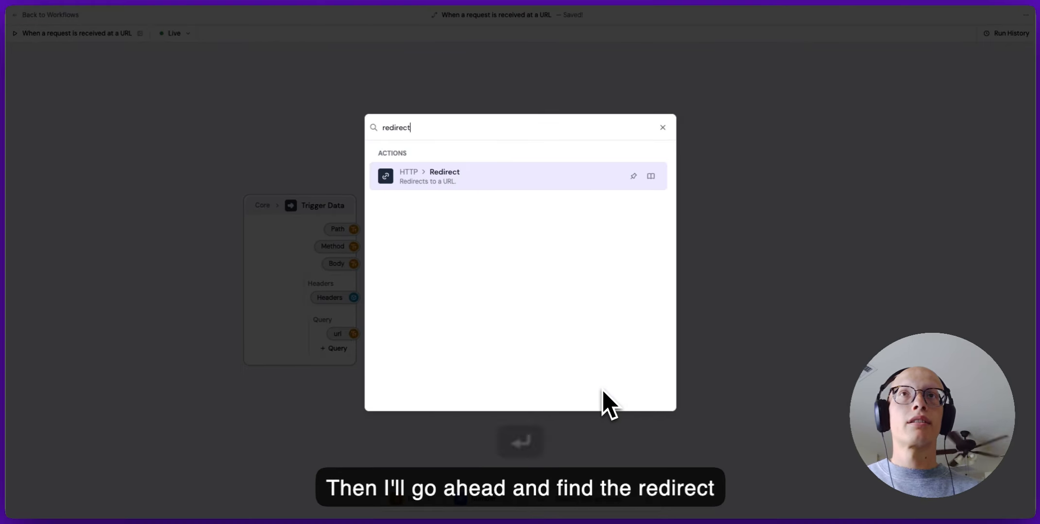
{"action": "key", "text": "Return"}
{"action": "scroll", "coordinate": [557, 372], "scroll_direction": "up", "scroll_amount": 3}
Step: Place the Redirect node to the right of Trigger Data and connect the url query output to its URL input
{"action": "left_click_drag", "start_coordinate": [570, 271], "coordinate": [672, 353]}
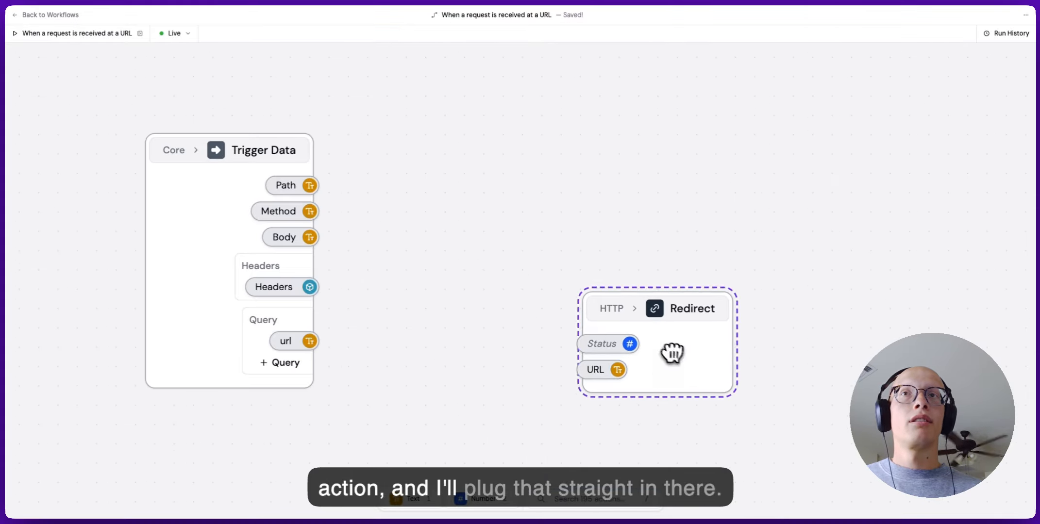
{"action": "left_click_drag", "start_coordinate": [310, 340], "coordinate": [617, 370]}
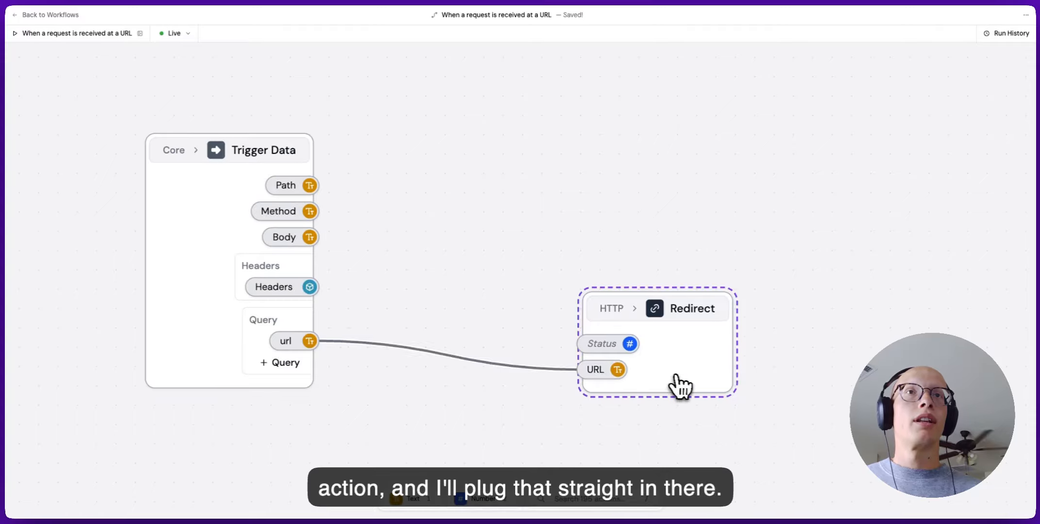
{"action": "left_click_drag", "start_coordinate": [680, 386], "coordinate": [714, 319]}
Step: Find the Google Sheets Insert Table Row action and place it on the canvas above and to the right of Redirect
{"action": "scroll", "coordinate": [452, 384], "scroll_direction": "down", "scroll_amount": 2}
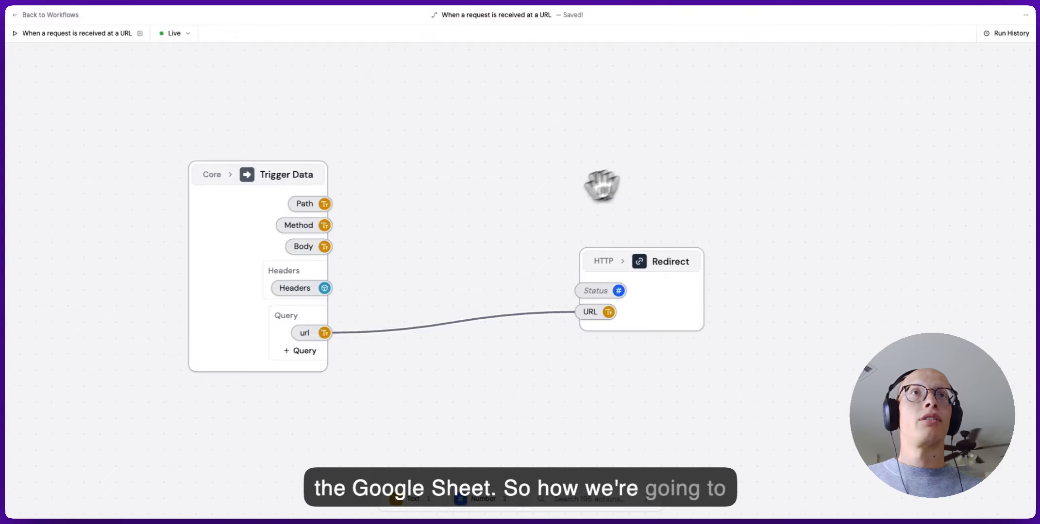
{"action": "left_click_drag", "start_coordinate": [620, 167], "coordinate": [566, 231]}
{"action": "left_click", "coordinate": [588, 499]}
{"action": "type", "text": "i"}
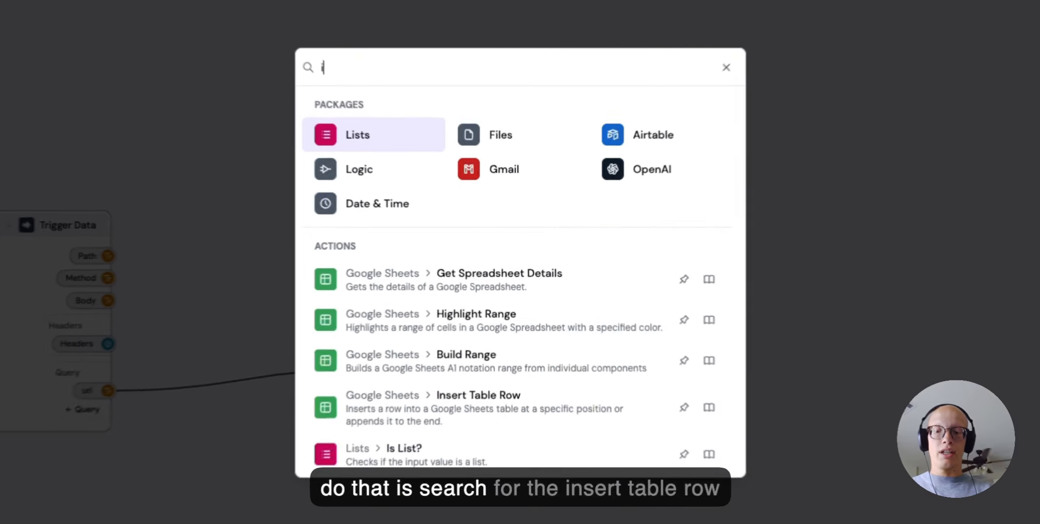
{"action": "type", "text": "nsert"}
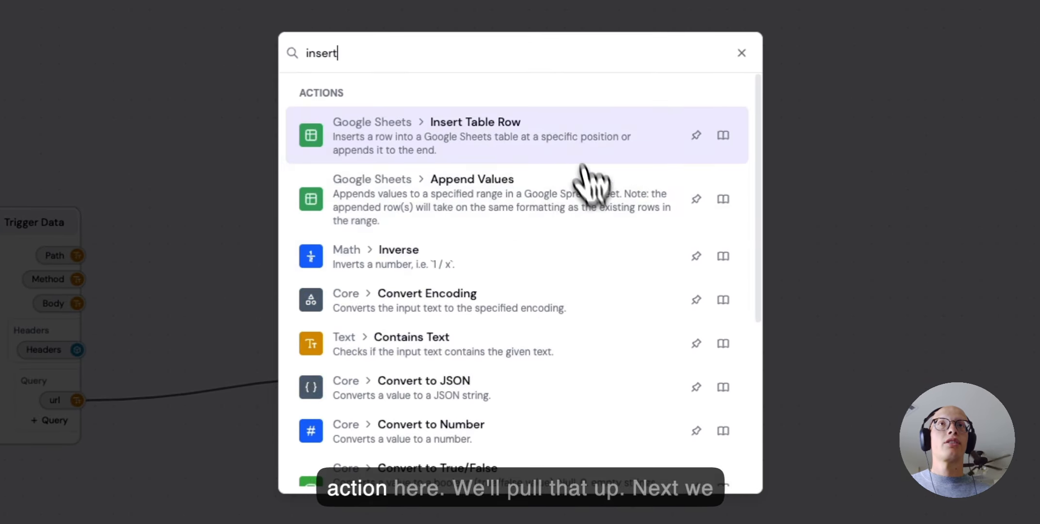
{"action": "left_click", "coordinate": [579, 153]}
{"action": "left_click_drag", "start_coordinate": [542, 338], "coordinate": [674, 197]}
{"action": "left_click_drag", "start_coordinate": [638, 291], "coordinate": [670, 364]}
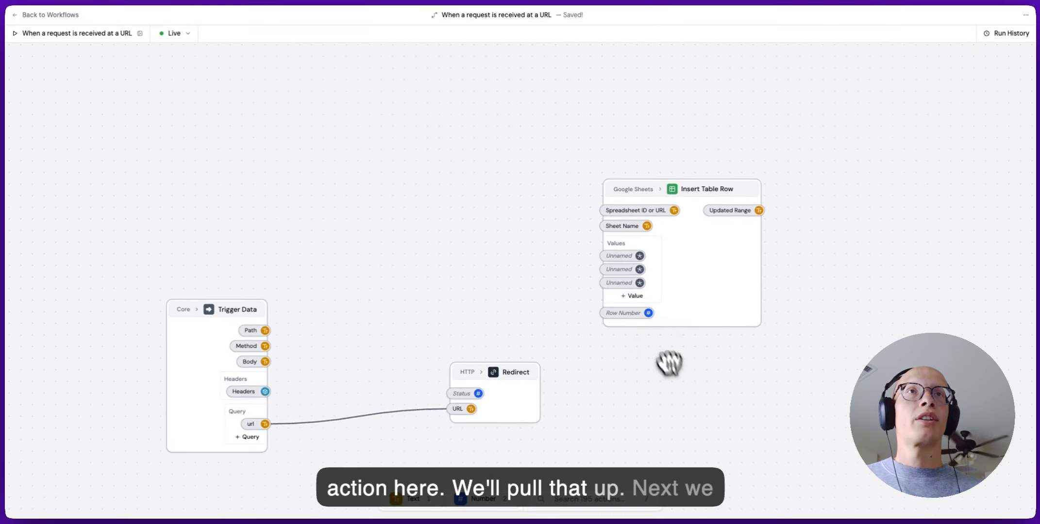
Step: Add a Text node containing the link-tracker Google Sheet's URL and connect it to the Spreadsheet ID or URL input of Insert Table Row
{"action": "key", "text": "1"}
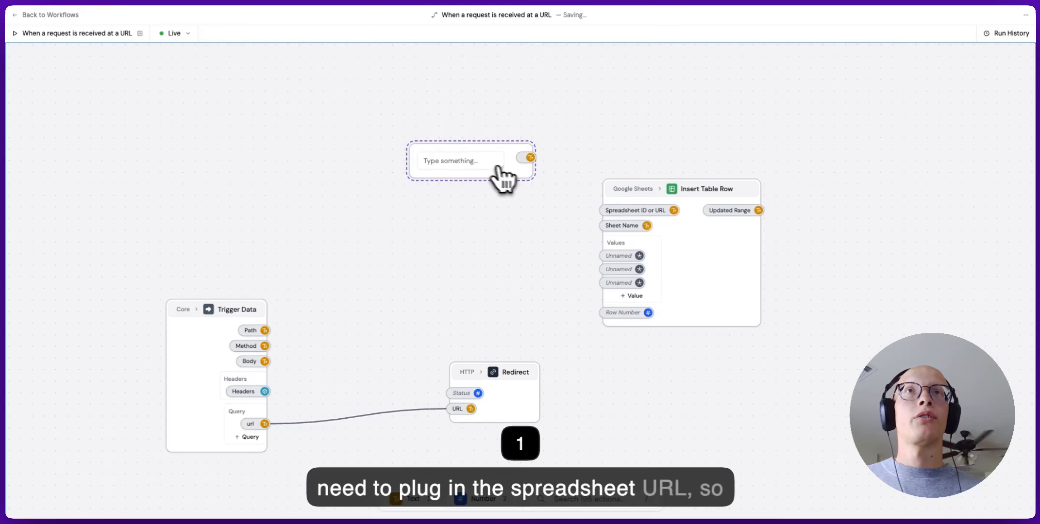
{"action": "left_click_drag", "start_coordinate": [513, 170], "coordinate": [479, 166]}
{"action": "left_click", "coordinate": [274, 1]}
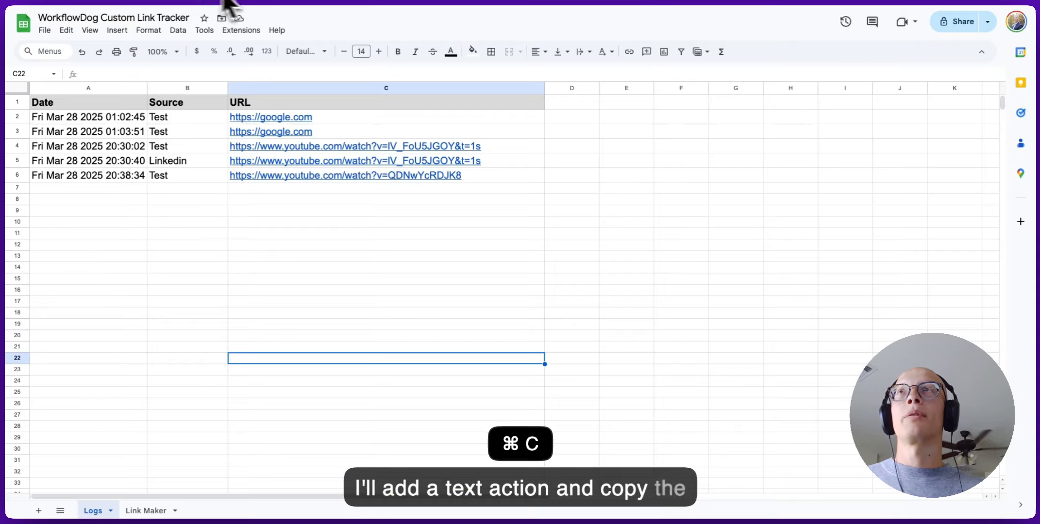
{"action": "left_click", "coordinate": [158, 4]}
{"action": "left_click", "coordinate": [420, 161]}
{"action": "key", "text": "super+v"}
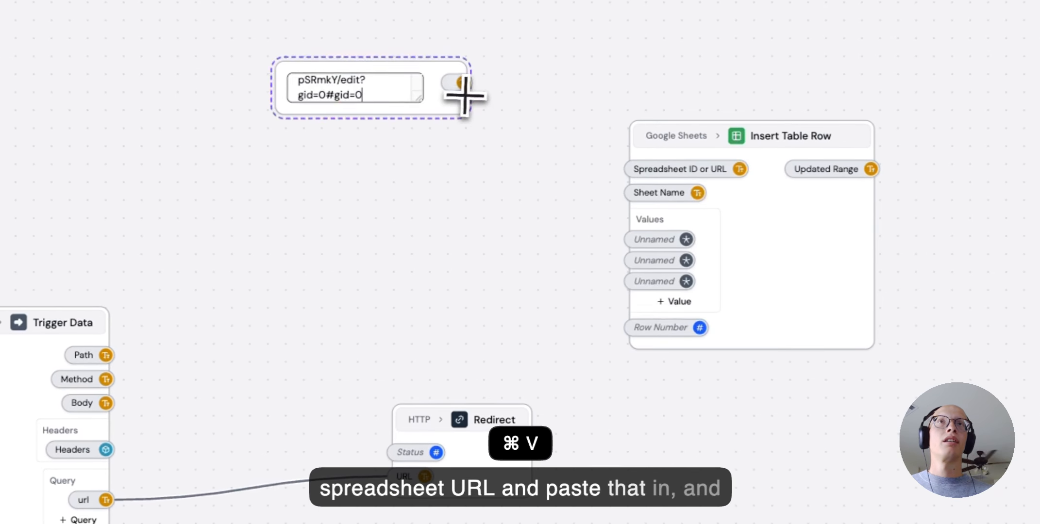
{"action": "left_click_drag", "start_coordinate": [465, 96], "coordinate": [604, 175]}
{"action": "left_click_drag", "start_coordinate": [419, 100], "coordinate": [469, 109]}
Step: Add a second Text node reading Logs and connect it to the Sheet Name input of Insert Table Row
{"action": "left_click", "coordinate": [456, 180]}
{"action": "key", "text": "1"}
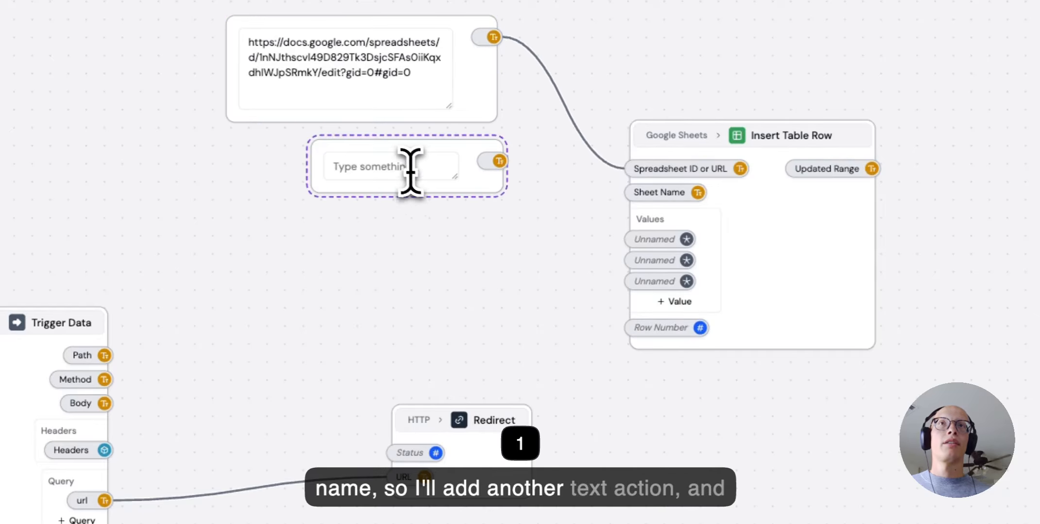
{"action": "left_click", "coordinate": [409, 167]}
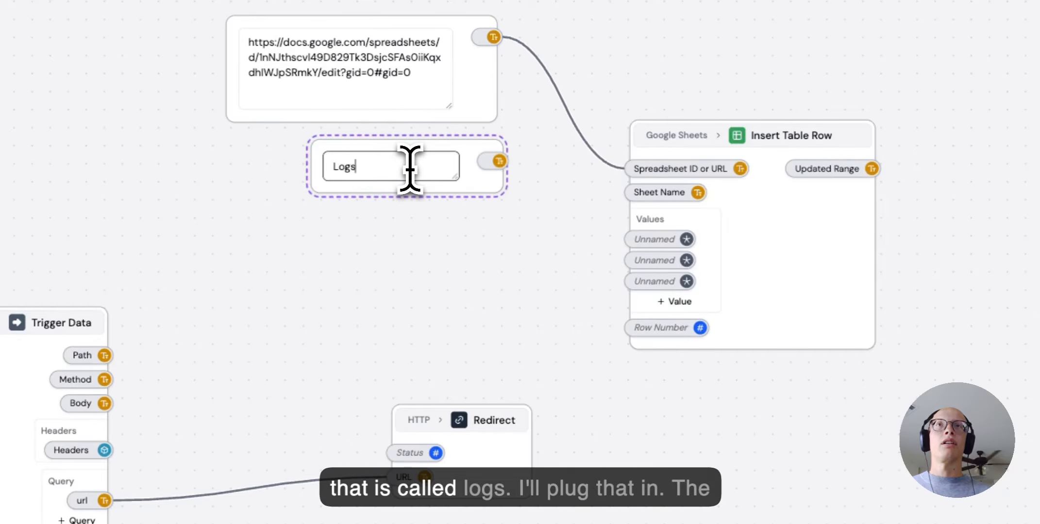
{"action": "left_click_drag", "start_coordinate": [499, 161], "coordinate": [503, 165]}
{"action": "left_click_drag", "start_coordinate": [618, 190], "coordinate": [634, 194]}
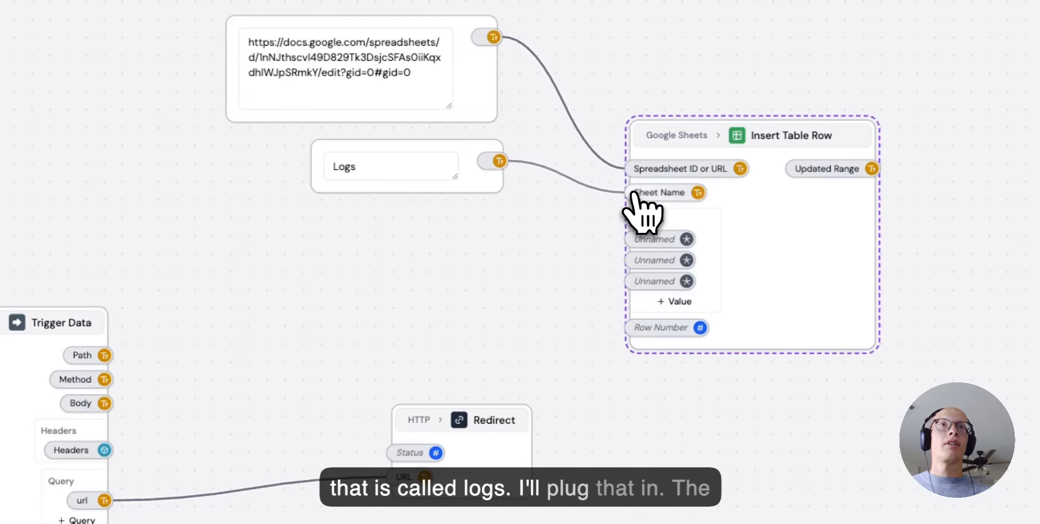
Step: Set the Values input of Insert Table Row to take an entire object at once and add a Build Object action below Redirect
{"action": "scroll", "coordinate": [547, 216], "scroll_direction": "down", "scroll_amount": 1}
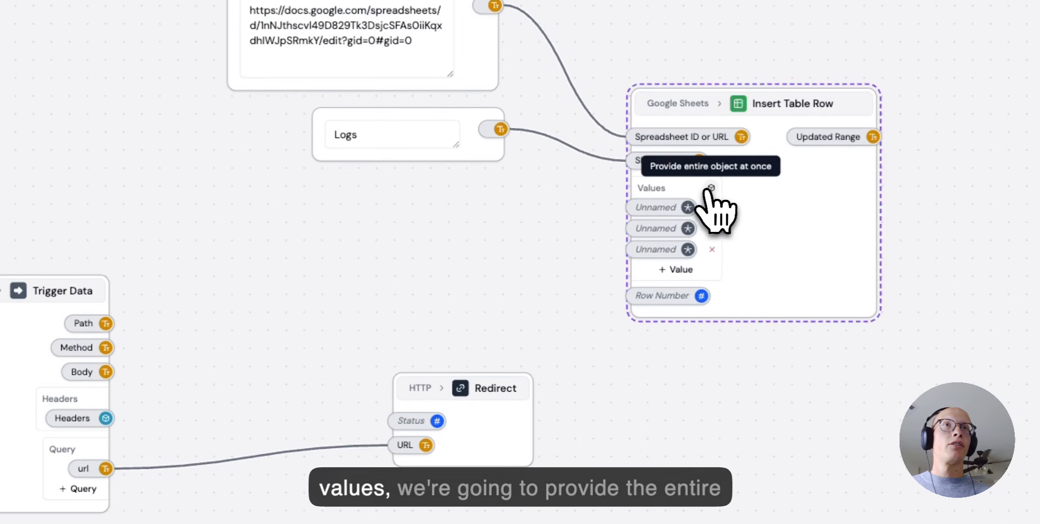
{"action": "left_click", "coordinate": [709, 189]}
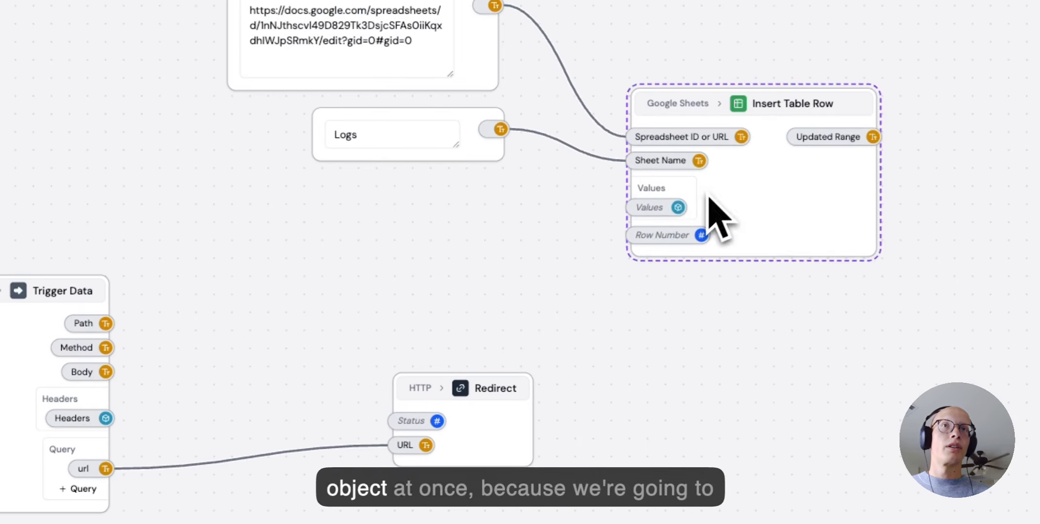
{"action": "left_click_drag", "start_coordinate": [652, 399], "coordinate": [674, 168]}
{"action": "right_click", "coordinate": [442, 361]}
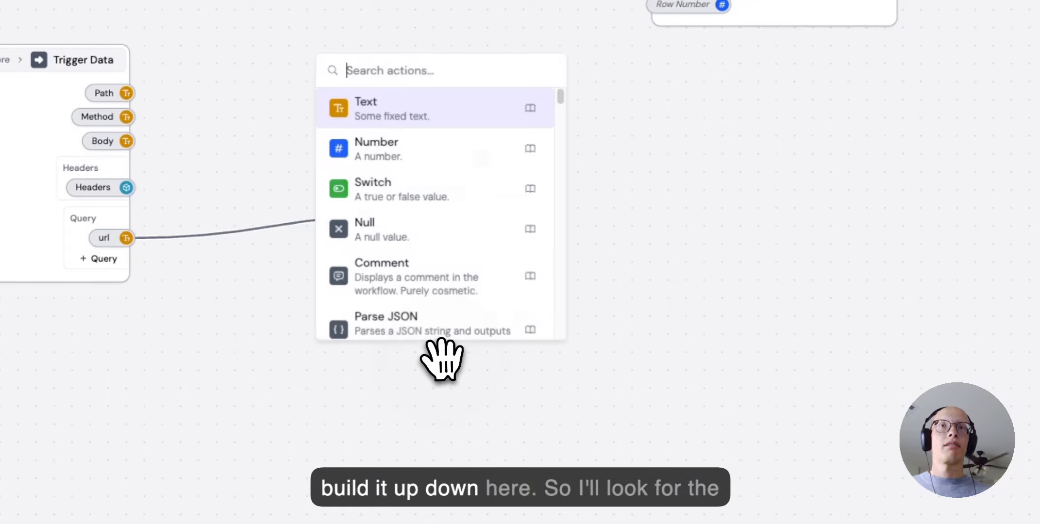
{"action": "type", "text": "build object"}
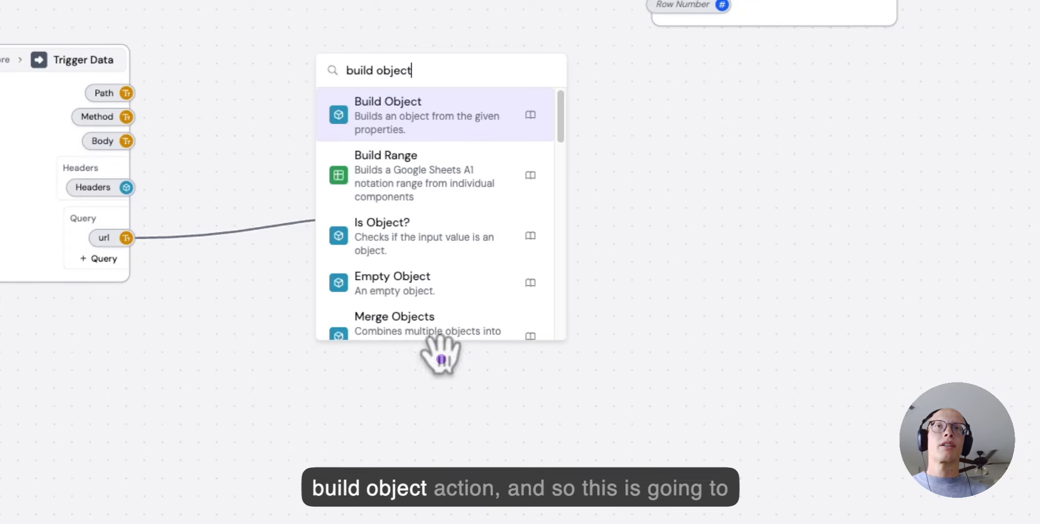
{"action": "key", "text": "Return"}
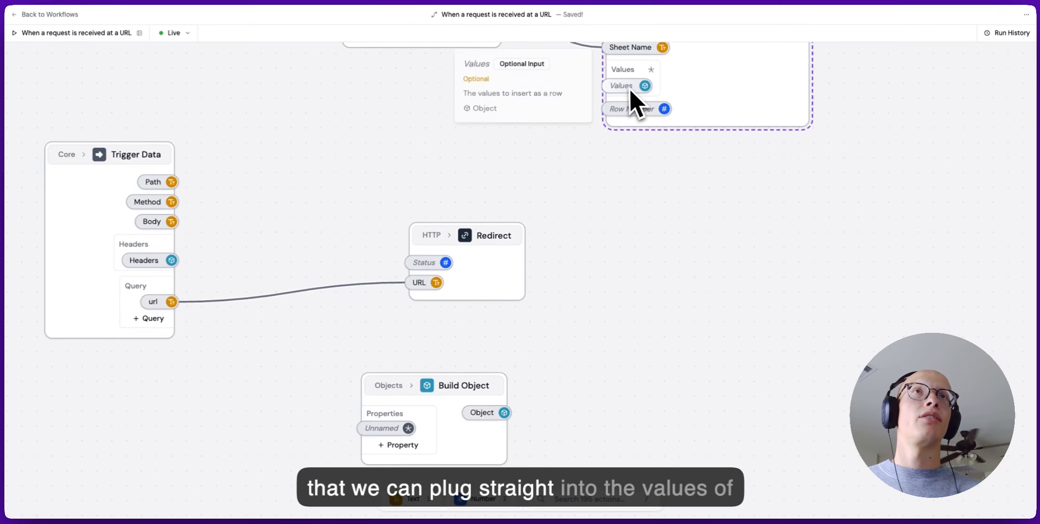
Step: Extend Build Object to three properties and name the last one Date
{"action": "scroll", "coordinate": [622, 221], "scroll_direction": "down", "scroll_amount": 5}
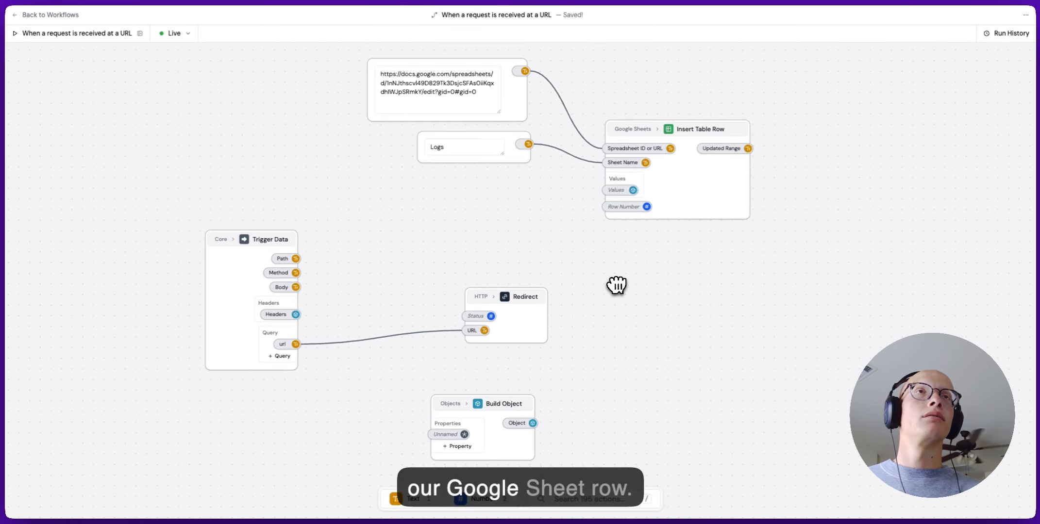
{"action": "left_click_drag", "start_coordinate": [616, 285], "coordinate": [618, 289]}
{"action": "scroll", "coordinate": [619, 292], "scroll_direction": "down", "scroll_amount": 2}
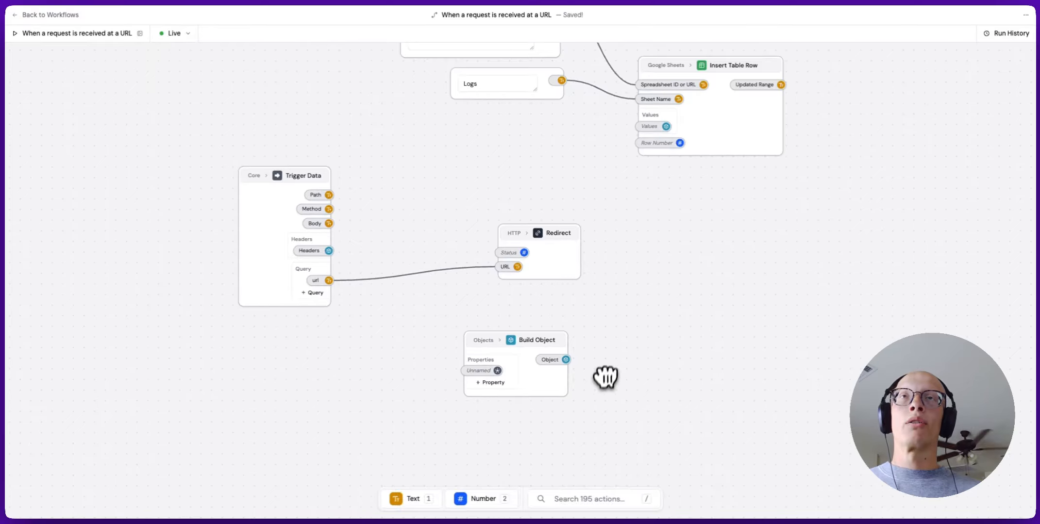
{"action": "scroll", "coordinate": [603, 378], "scroll_direction": "up", "scroll_amount": 2}
{"action": "left_click", "coordinate": [466, 381]}
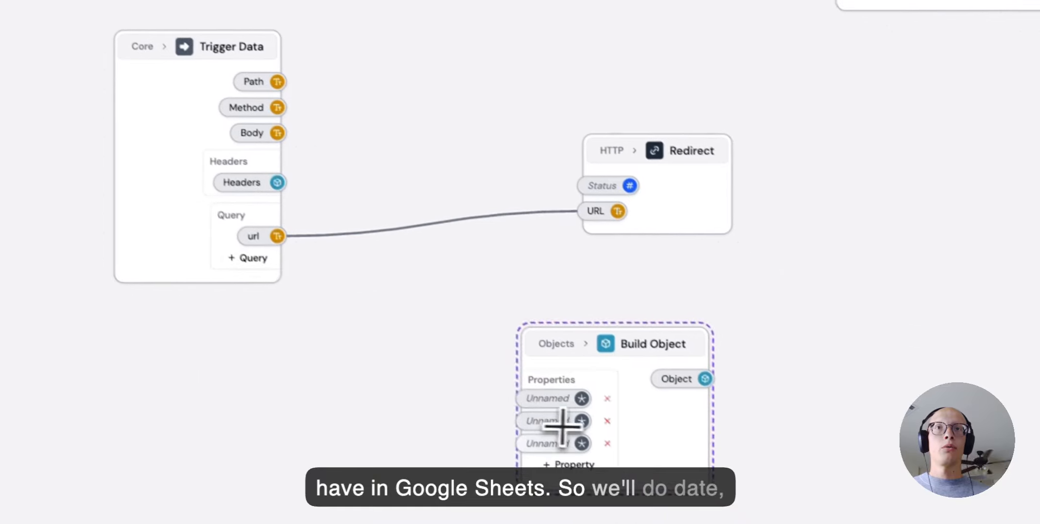
{"action": "left_click", "coordinate": [539, 430]}
{"action": "type", "text": "Date"}
{"action": "key", "text": "Return"}
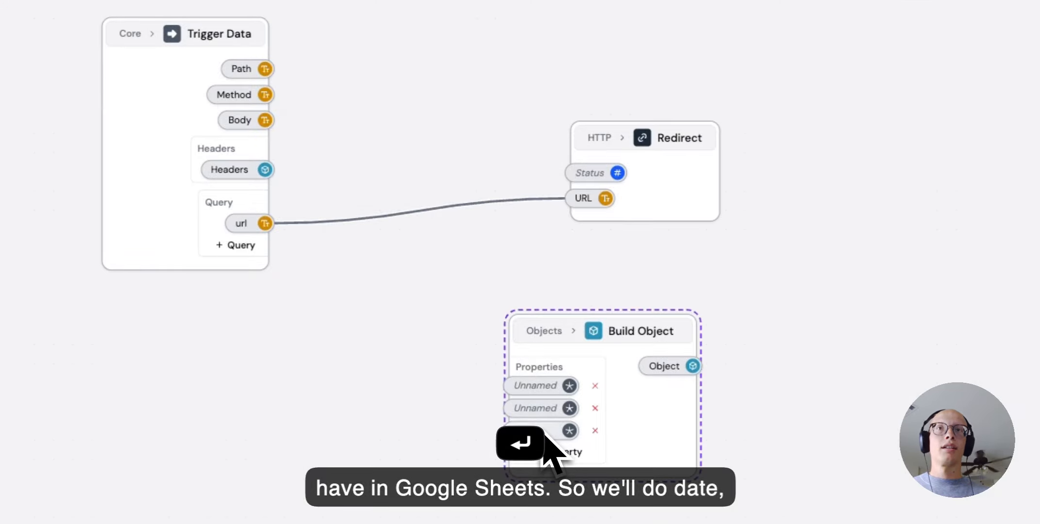
Step: Name the first Build Object property Source and the second one URL
{"action": "left_click", "coordinate": [530, 391]}
{"action": "type", "text": "Source"}
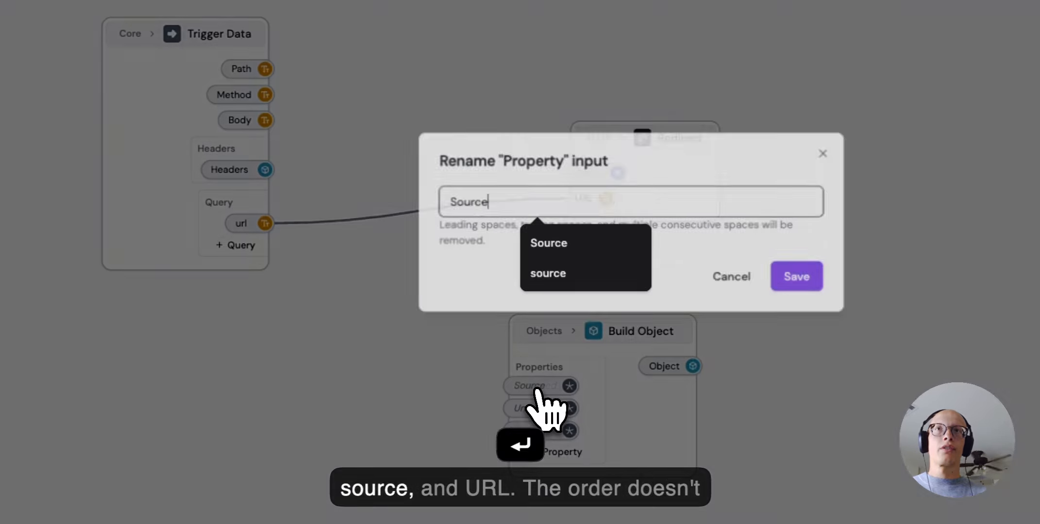
{"action": "key", "text": "Return"}
{"action": "left_click", "coordinate": [536, 410]}
{"action": "type", "text": "U"}
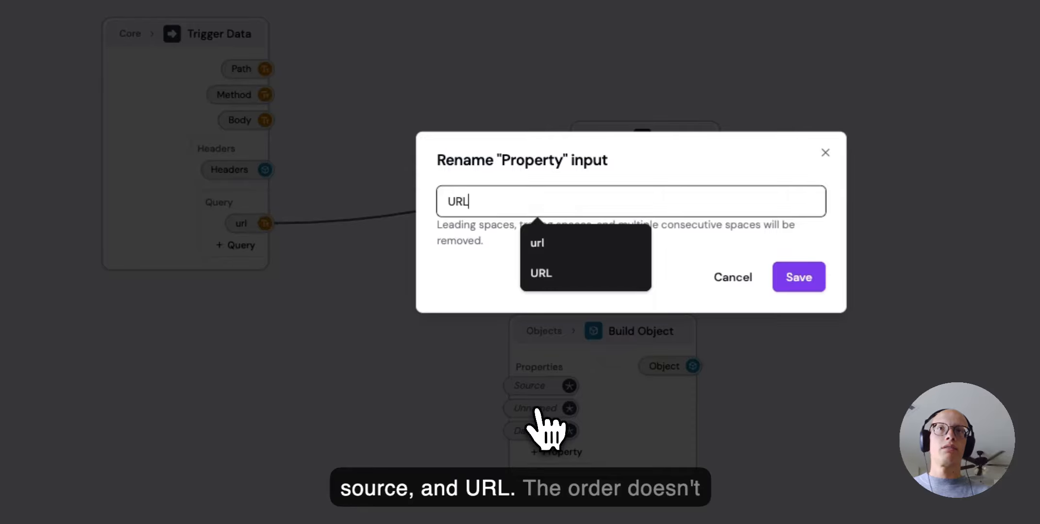
{"action": "type", "text": "RL"}
{"action": "key", "text": "Return"}
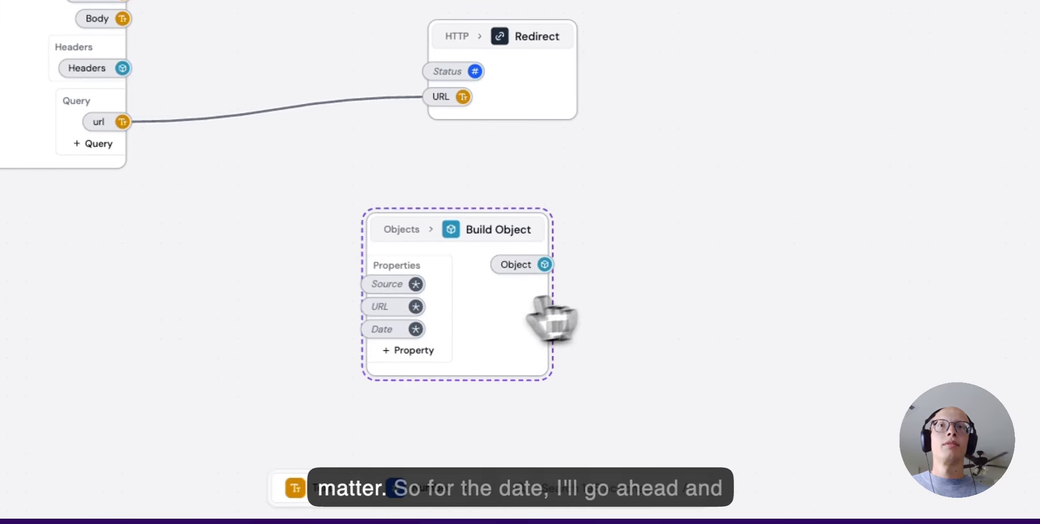
Step: Add a Current Date & Time action to the canvas below Trigger Data
{"action": "left_click_drag", "start_coordinate": [485, 315], "coordinate": [527, 316]}
{"action": "double_click", "coordinate": [202, 342]}
{"action": "type", "text": "cu"}
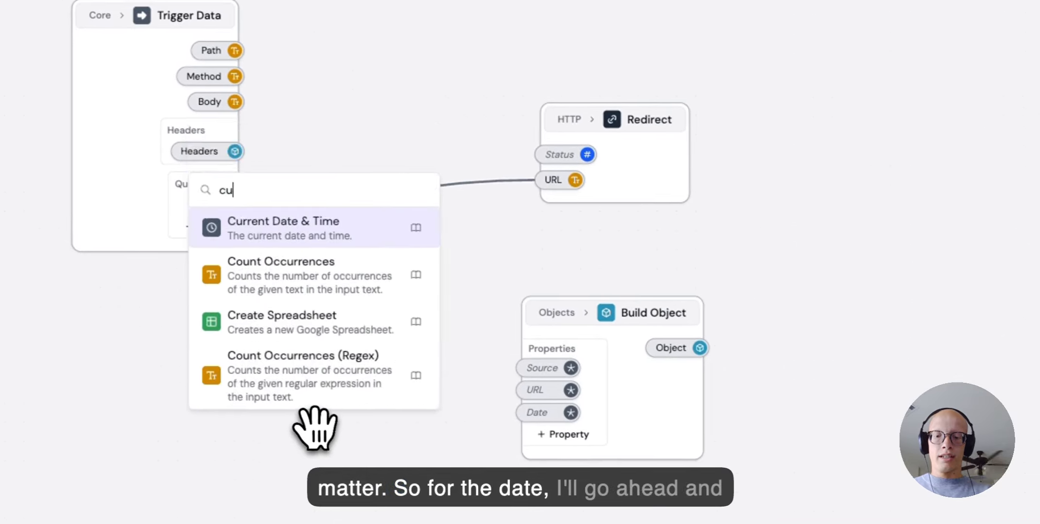
{"action": "type", "text": "rrent"}
{"action": "key", "text": "Return"}
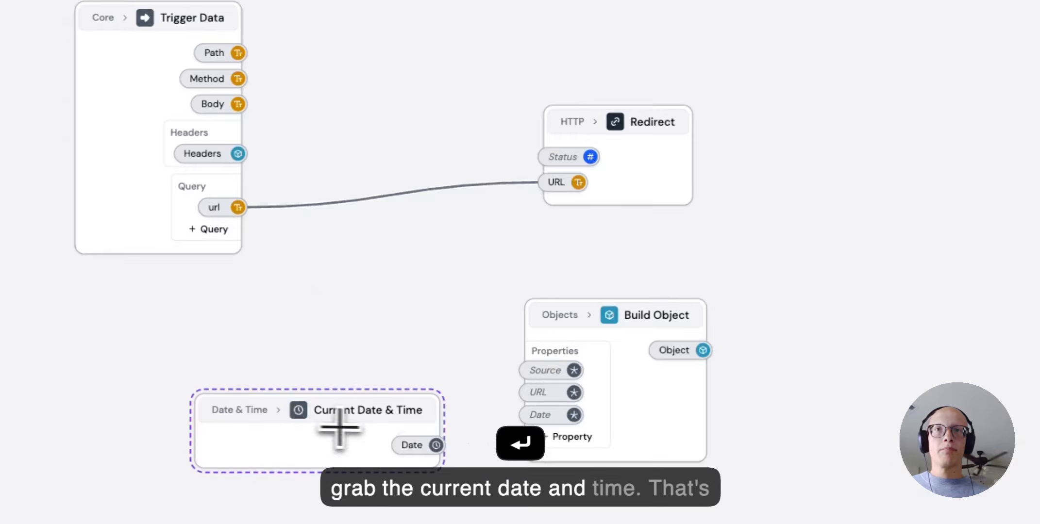
Step: Connect the current date output and the url query output to Build Object's Date and URL properties
{"action": "left_click_drag", "start_coordinate": [436, 446], "coordinate": [433, 449]}
{"action": "left_click_drag", "start_coordinate": [541, 418], "coordinate": [542, 417]}
{"action": "left_click_drag", "start_coordinate": [627, 437], "coordinate": [682, 397]}
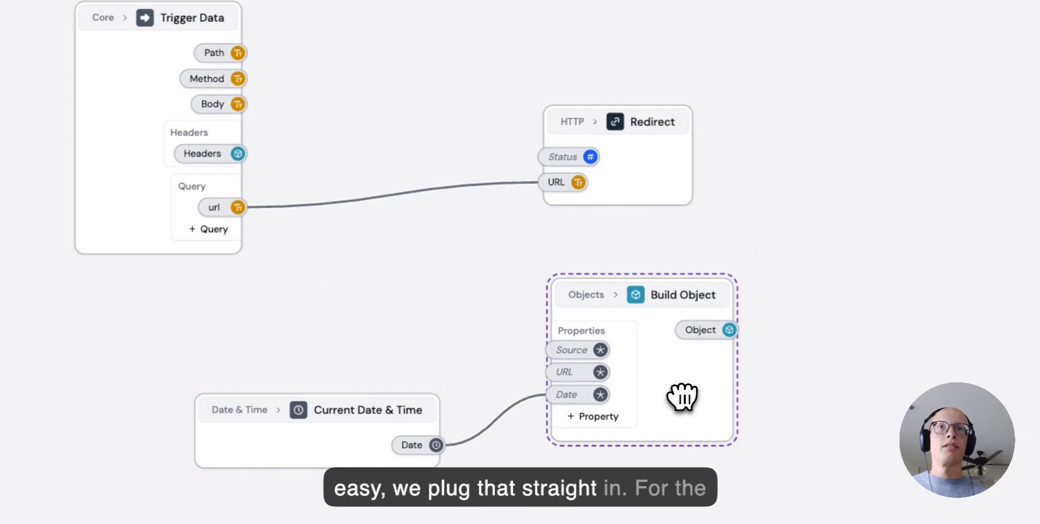
{"action": "left_click_drag", "start_coordinate": [600, 371], "coordinate": [537, 368]}
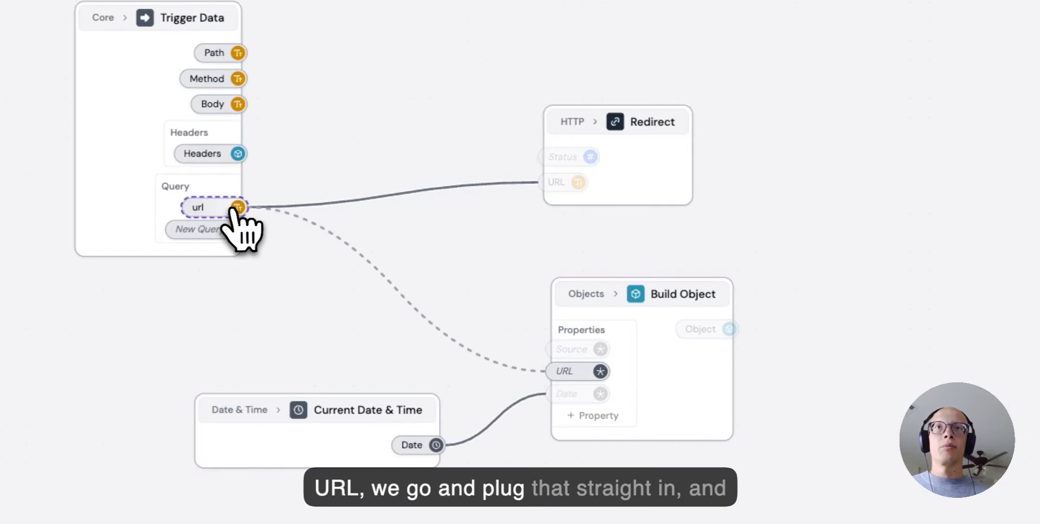
{"action": "left_click_drag", "start_coordinate": [234, 210], "coordinate": [236, 211]}
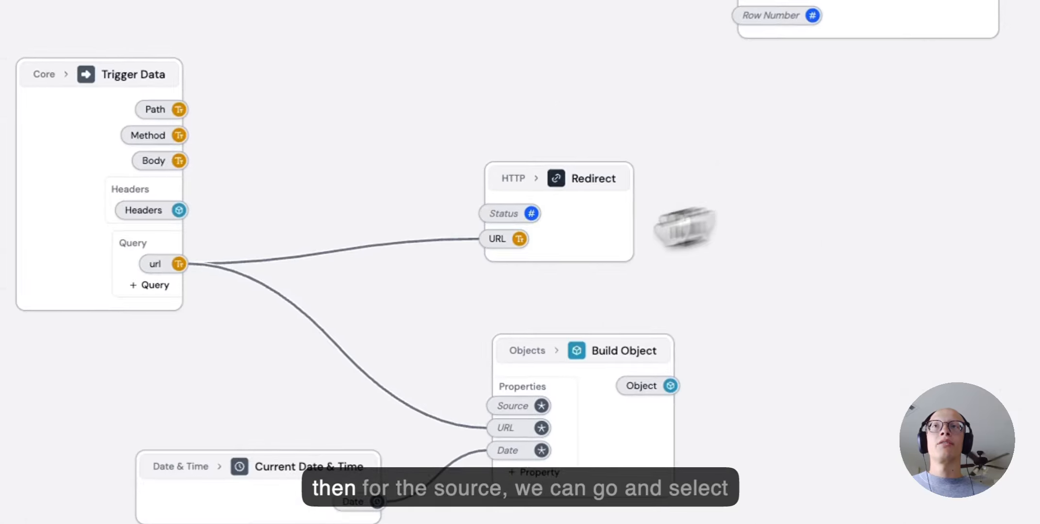
Step: Add a query item named source to Trigger Data and connect it to Build Object's Source property
{"action": "left_click", "coordinate": [148, 288]}
{"action": "double_click", "coordinate": [148, 288]}
{"action": "type", "text": "sou"}
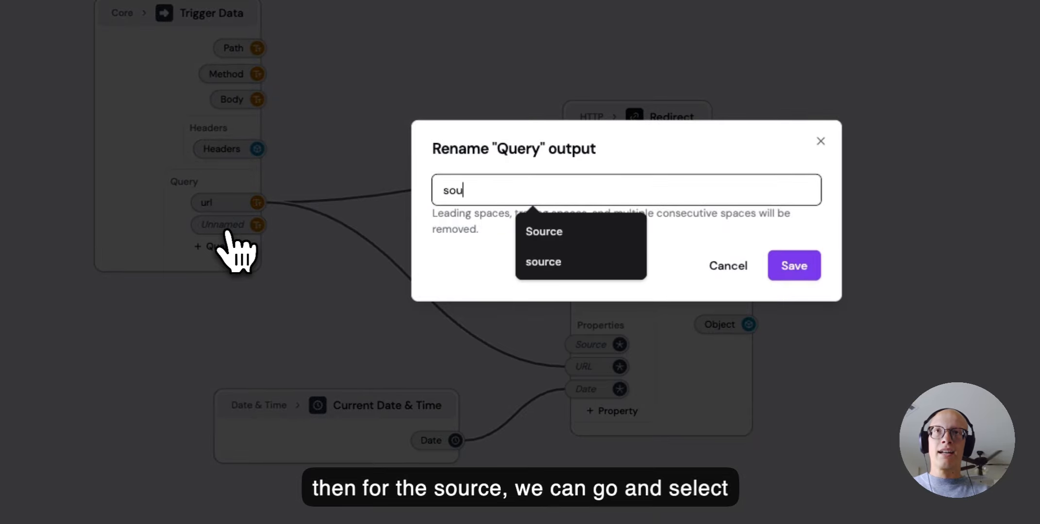
{"action": "type", "text": "rce"}
{"action": "key", "text": "Return"}
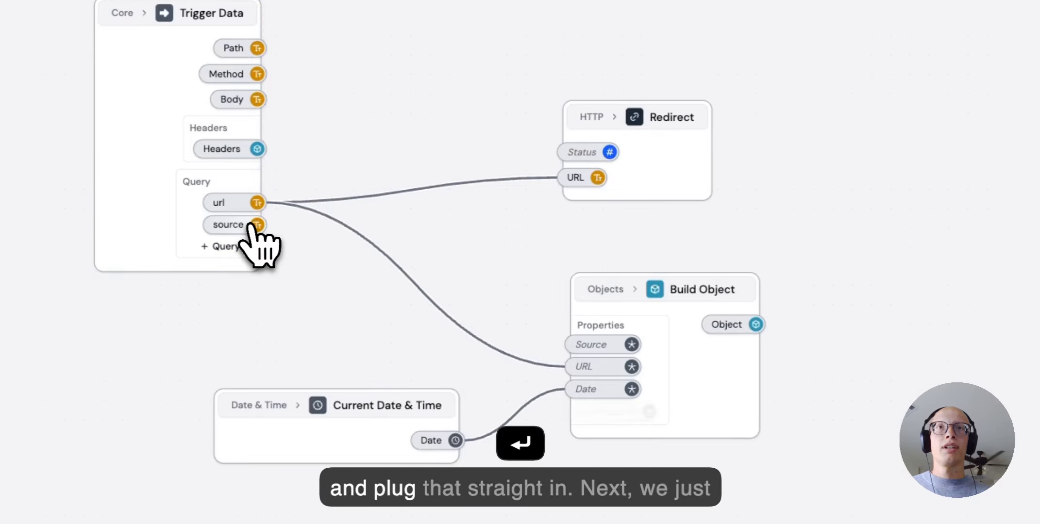
{"action": "left_click_drag", "start_coordinate": [257, 225], "coordinate": [480, 292]}
{"action": "left_click_drag", "start_coordinate": [587, 348], "coordinate": [589, 345]}
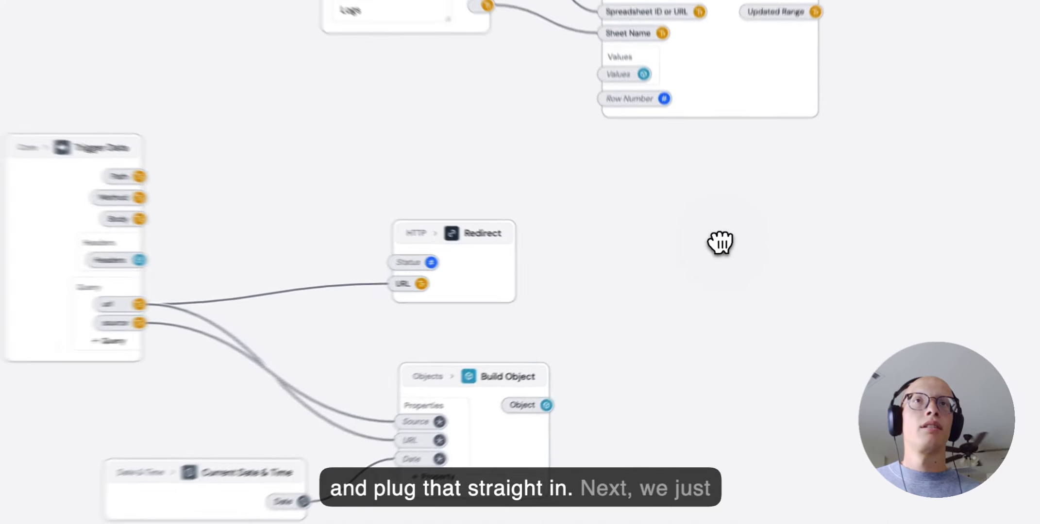
Step: Connect the Object output of Build Object to the Values input of Insert Table Row
{"action": "left_click_drag", "start_coordinate": [588, 379], "coordinate": [631, 345]}
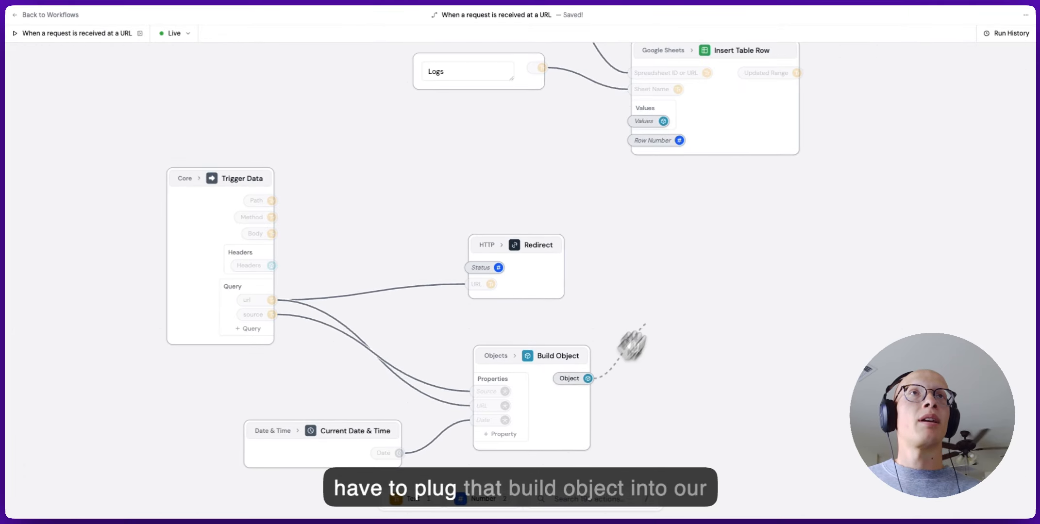
{"action": "left_click_drag", "start_coordinate": [635, 121], "coordinate": [635, 121]}
{"action": "scroll", "coordinate": [668, 271], "scroll_direction": "down", "scroll_amount": 3}
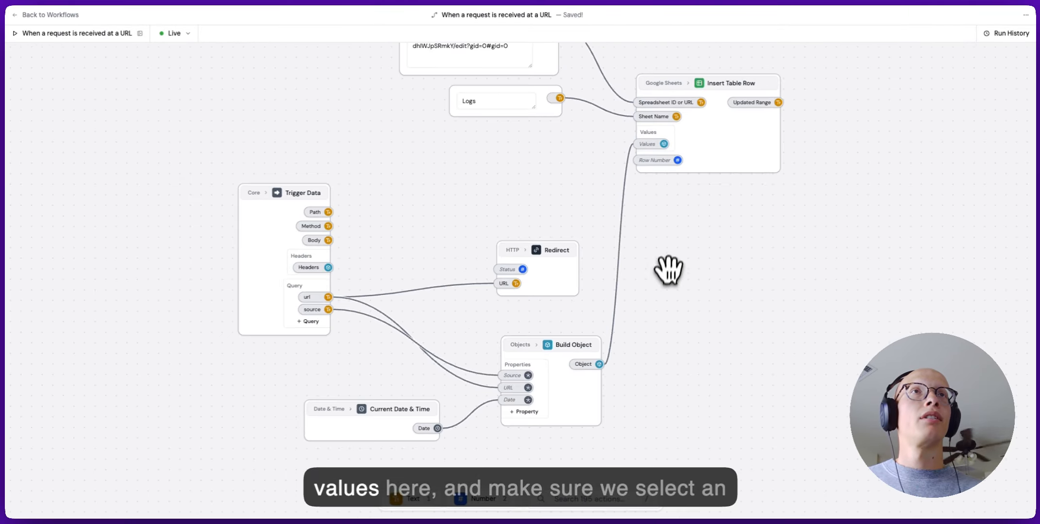
Step: Check in the Insert Table Row settings which Google account is selected
{"action": "left_click_drag", "start_coordinate": [673, 274], "coordinate": [675, 292]}
{"action": "left_click", "coordinate": [724, 214]}
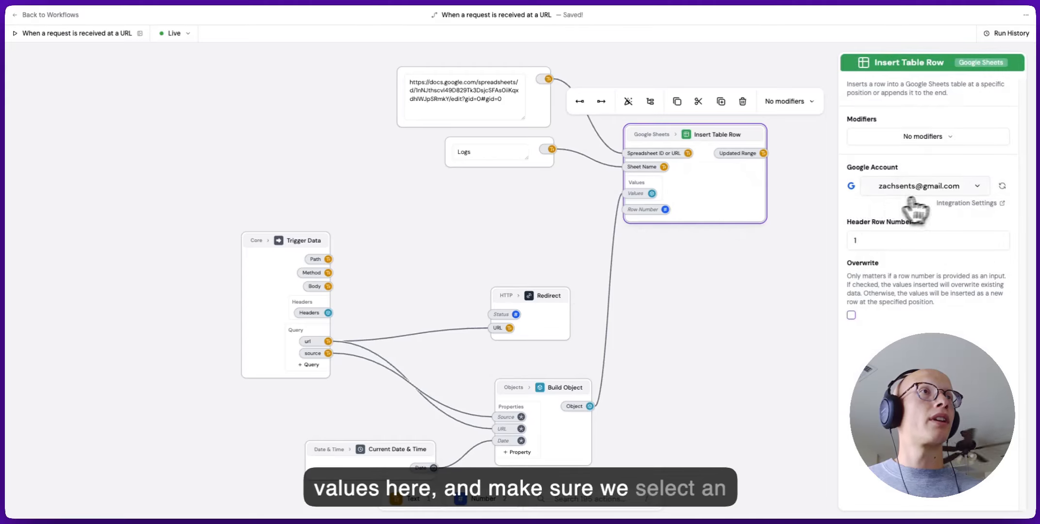
{"action": "left_click", "coordinate": [769, 259]}
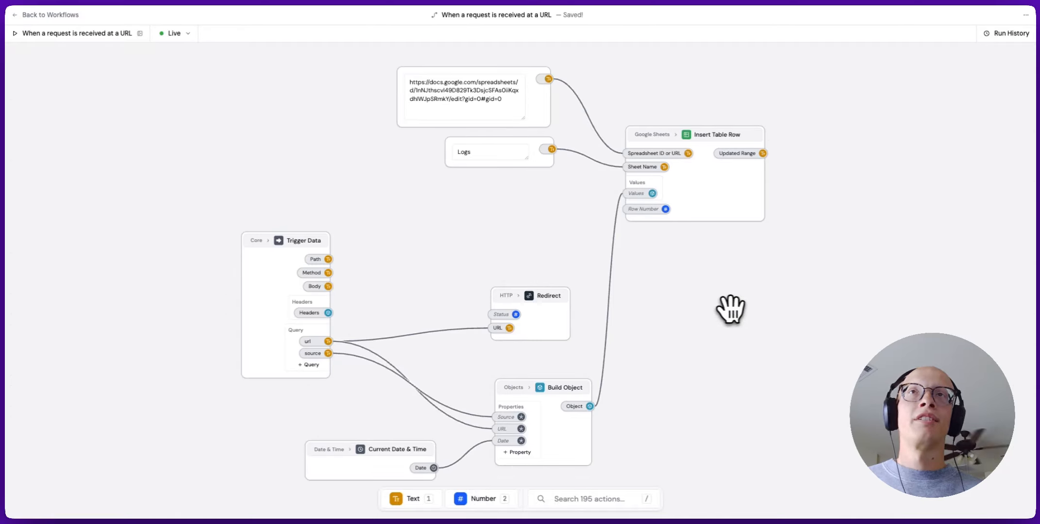
Step: Copy this workflow's unique trigger URL and replace the base URL in the Link Maker sheet's Generated Link formula in Google Sheets with it
{"action": "left_click", "coordinate": [86, 34]}
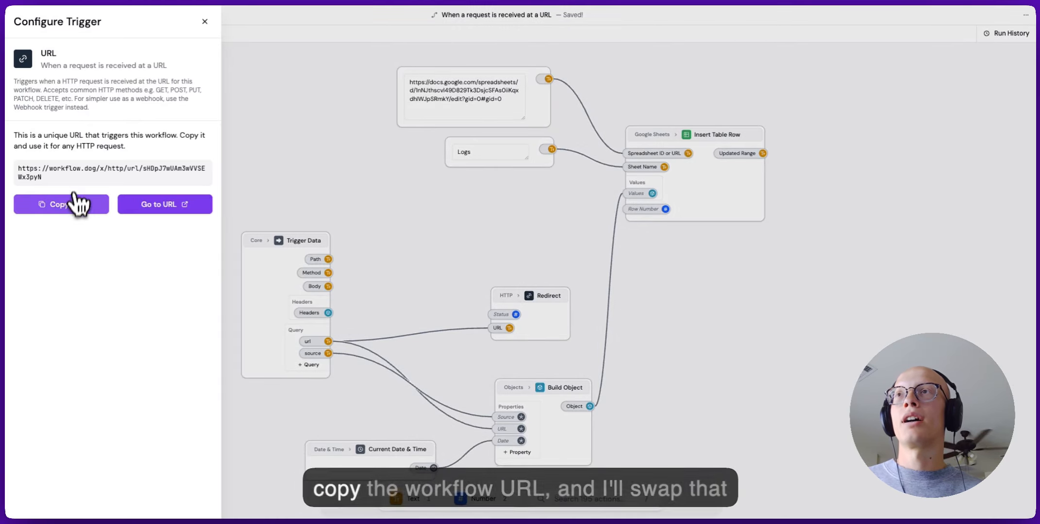
{"action": "left_click", "coordinate": [234, 1]}
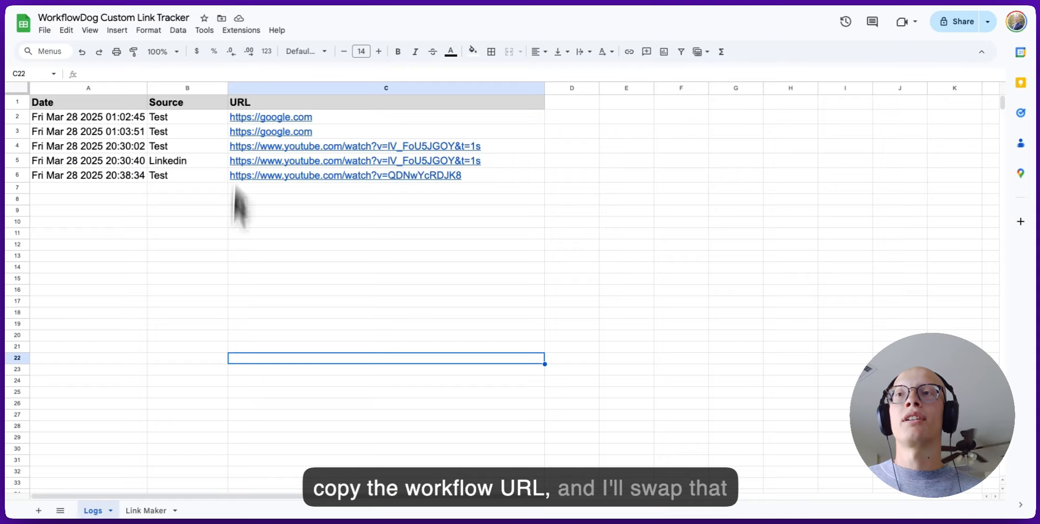
{"action": "left_click", "coordinate": [153, 509]}
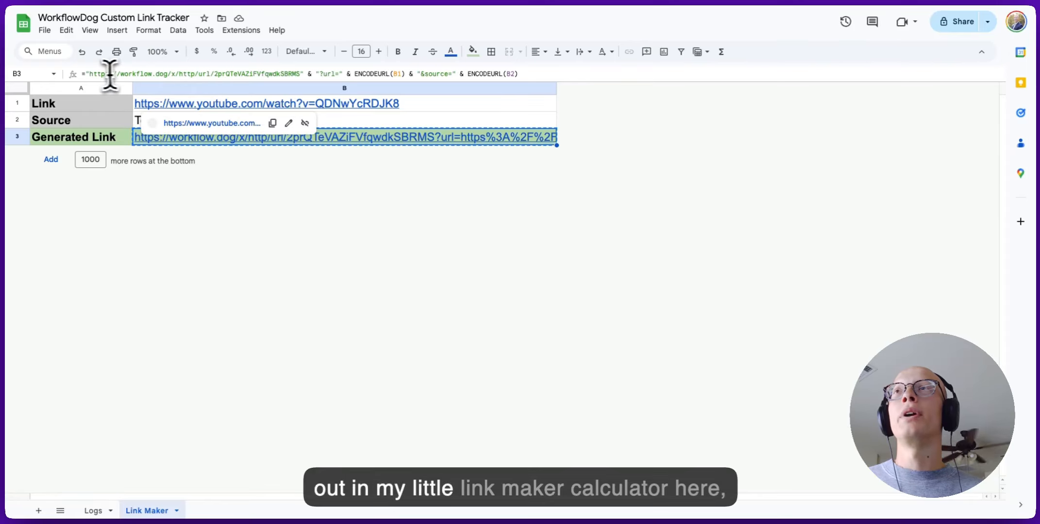
{"action": "left_click_drag", "start_coordinate": [90, 74], "coordinate": [305, 73]}
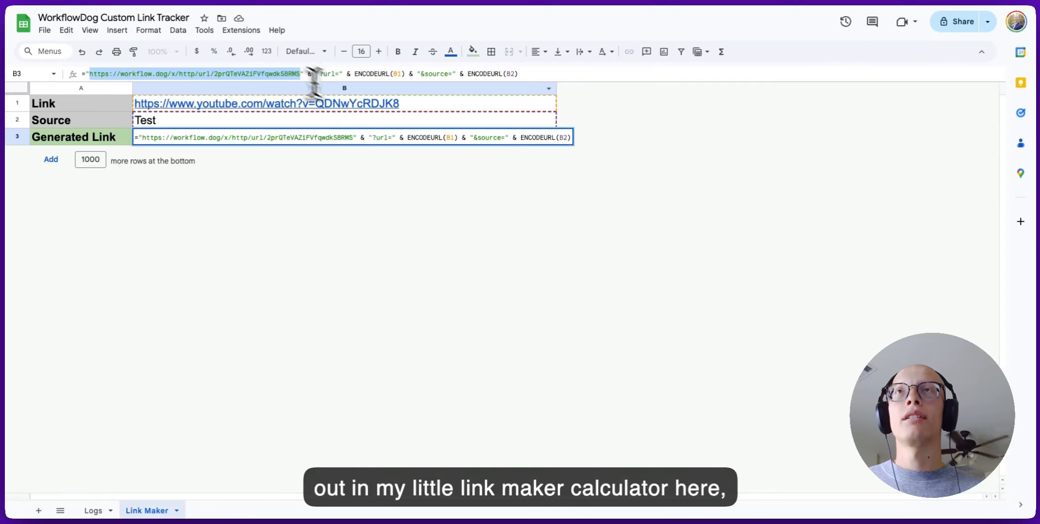
{"action": "key", "text": "super+v"}
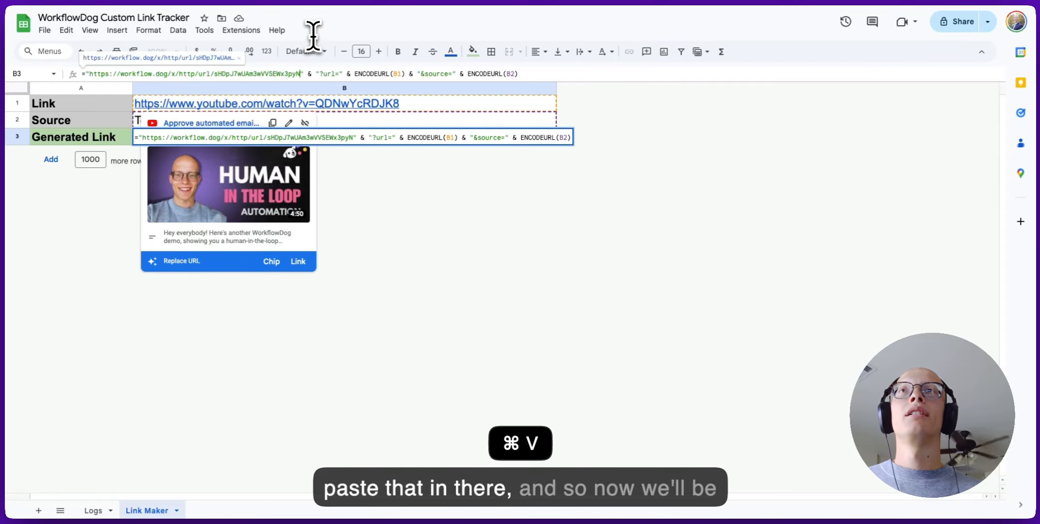
{"action": "key", "text": "Return"}
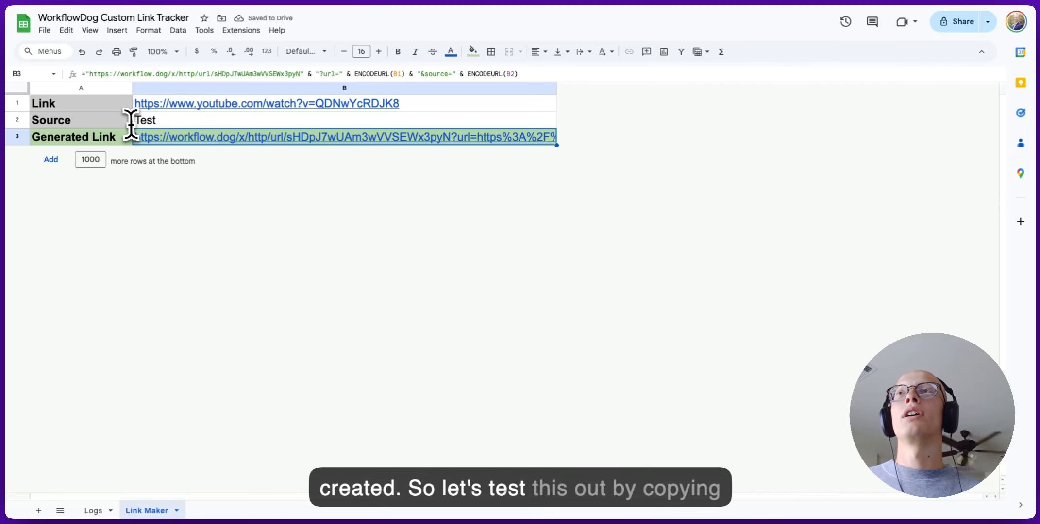
Step: Test the generated link in a new browser tab and check the Logs sheet for the newly recorded visit
{"action": "key", "text": "super+c"}
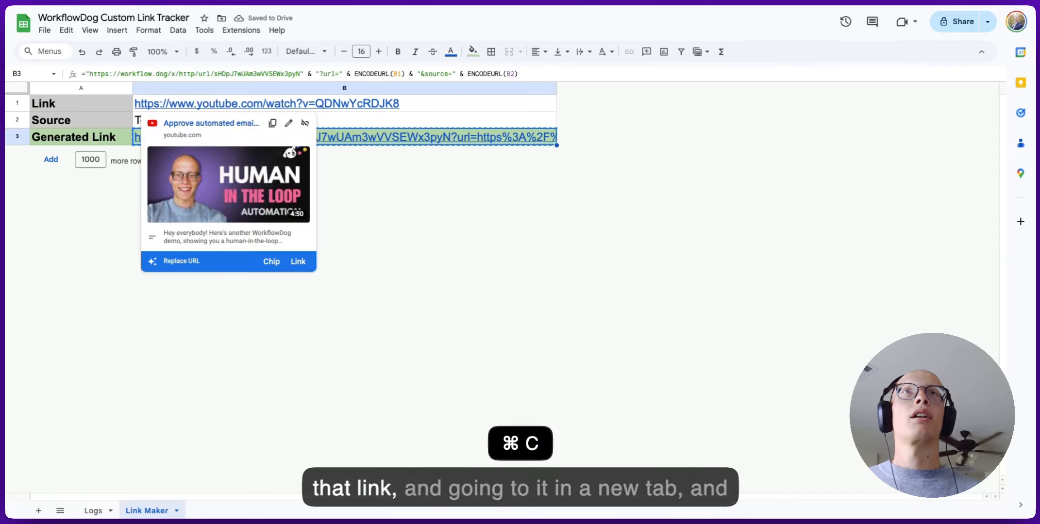
{"action": "key", "text": "super+t"}
{"action": "key", "text": "super+v"}
{"action": "key", "text": "Return"}
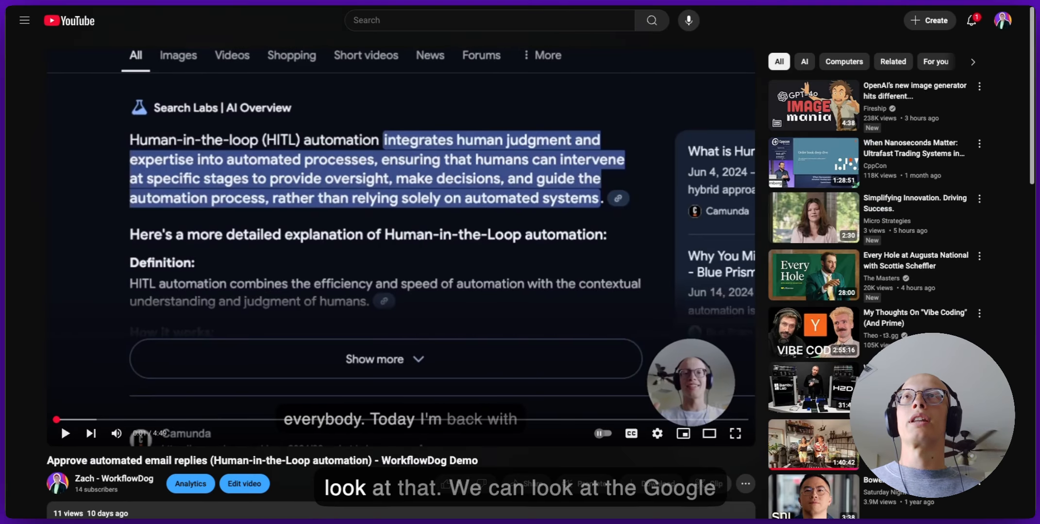
{"action": "left_click", "coordinate": [250, 1]}
{"action": "left_click", "coordinate": [92, 510]}
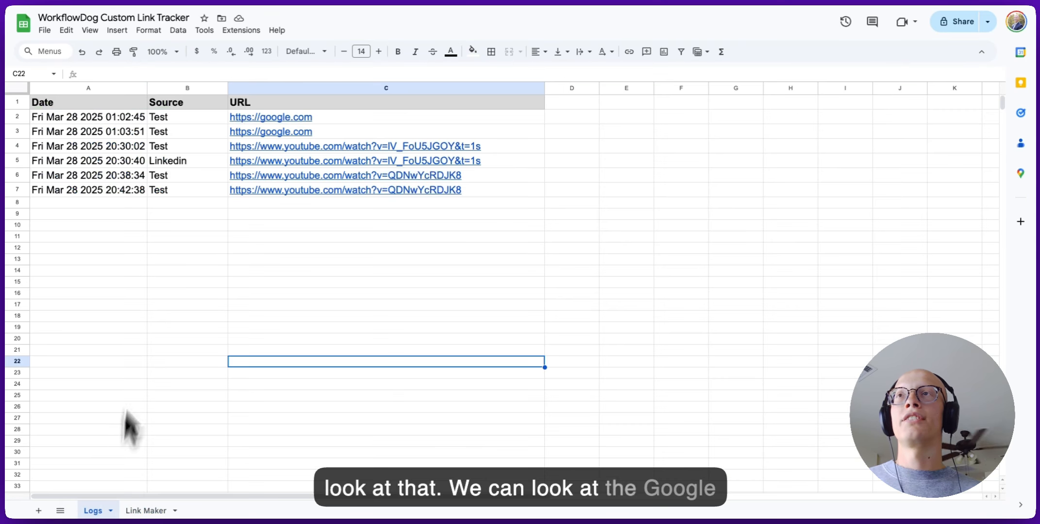
{"action": "left_click_drag", "start_coordinate": [108, 189], "coordinate": [369, 190]}
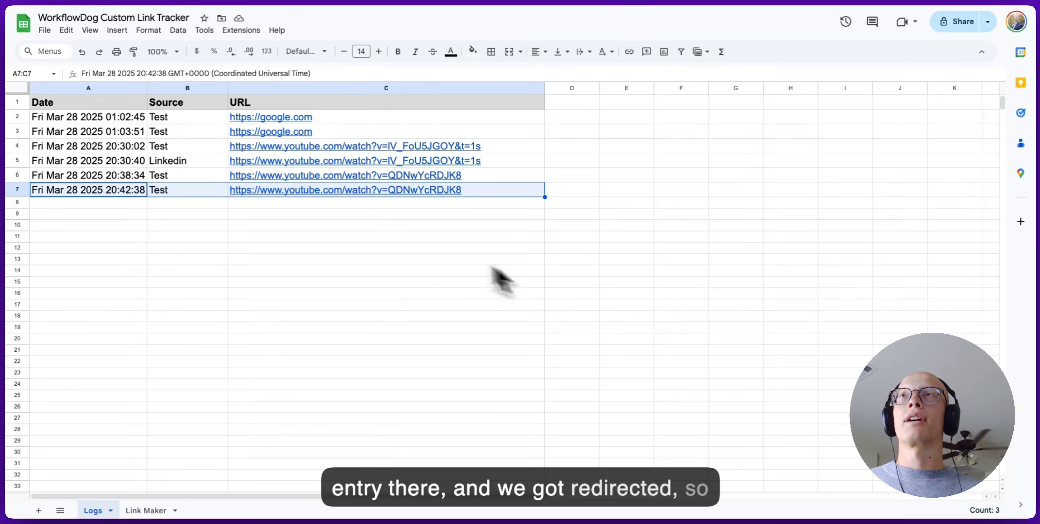
Step: Back in the WorkflowDog workflow, add an And action and connect Trigger Data's url and source query outputs to Value 1 and Value 2
{"action": "left_click", "coordinate": [125, 1]}
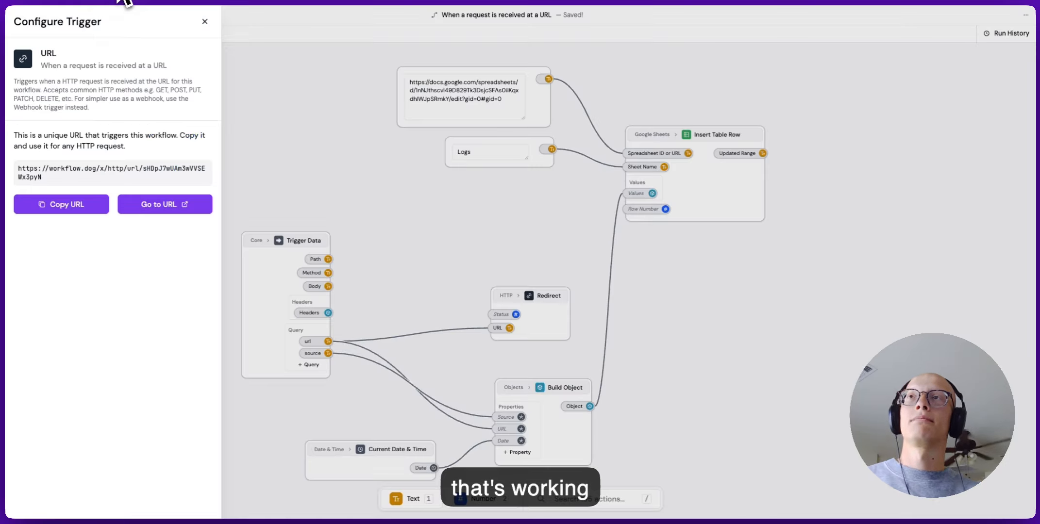
{"action": "left_click", "coordinate": [471, 272]}
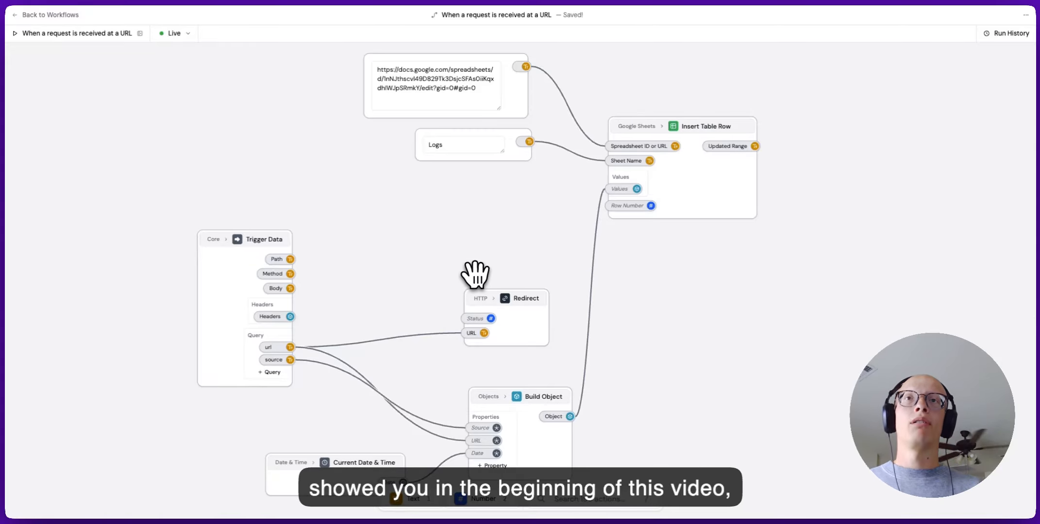
{"action": "key", "text": "slash"}
{"action": "type", "text": "and"}
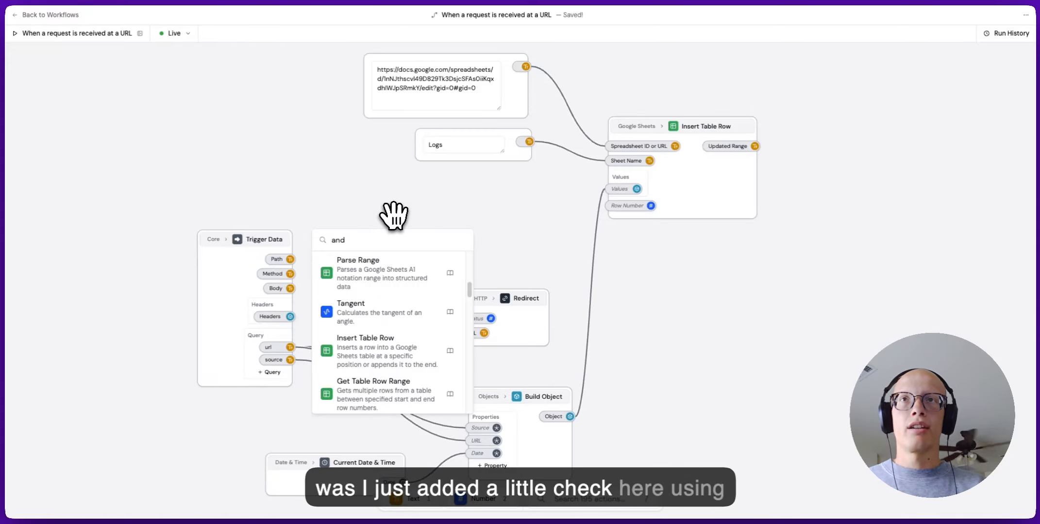
{"action": "left_click", "coordinate": [384, 283]}
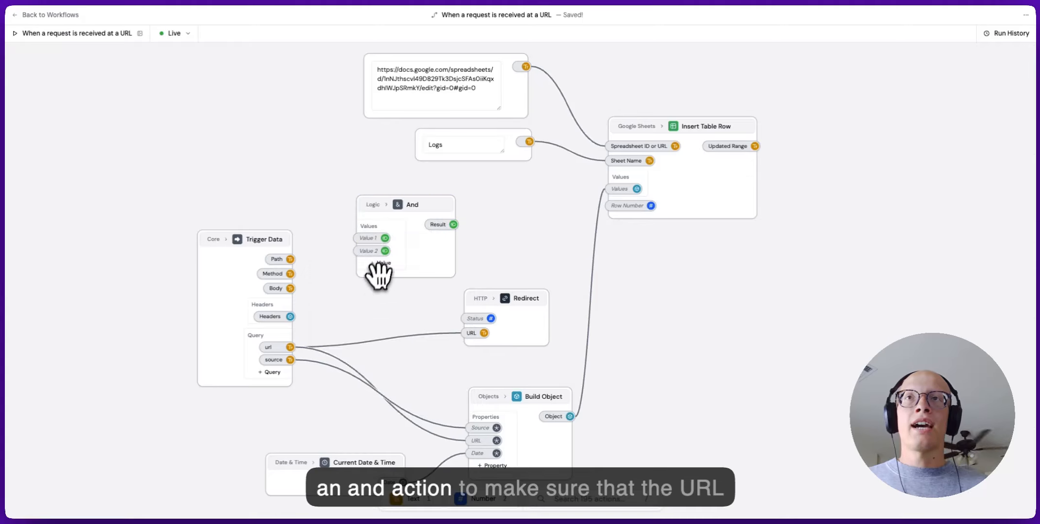
{"action": "left_click_drag", "start_coordinate": [370, 304], "coordinate": [426, 237]}
{"action": "left_click_drag", "start_coordinate": [296, 243], "coordinate": [160, 267]}
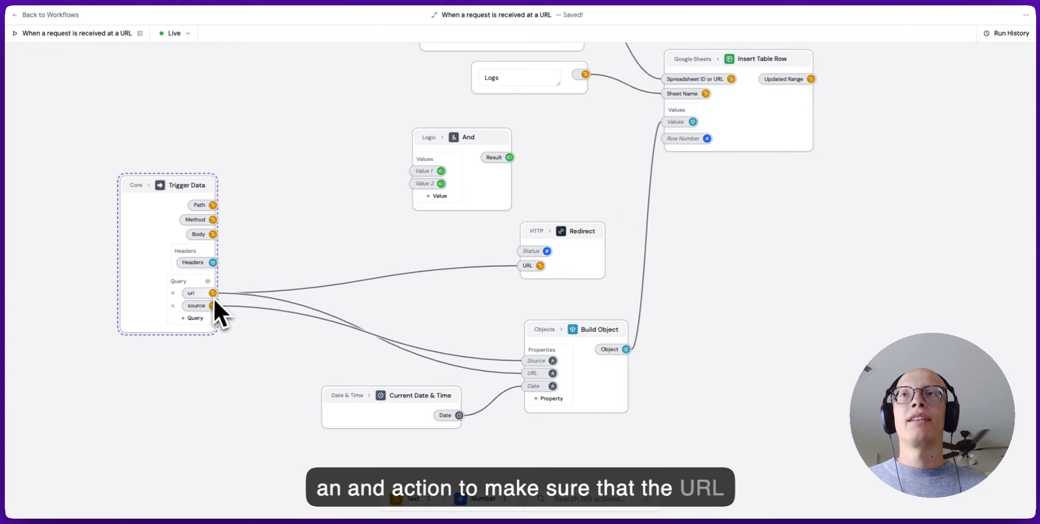
{"action": "mouse_move", "coordinate": [213, 293]}
{"action": "left_mouse_down"}
{"action": "mouse_move", "coordinate": [377, 186]}
{"action": "mouse_move", "coordinate": [425, 186]}
{"action": "mouse_move", "coordinate": [422, 172]}
{"action": "mouse_move", "coordinate": [252, 315]}
{"action": "mouse_move", "coordinate": [214, 306]}
{"action": "left_mouse_up"}
{"action": "left_click_drag", "start_coordinate": [463, 208], "coordinate": [408, 241]}
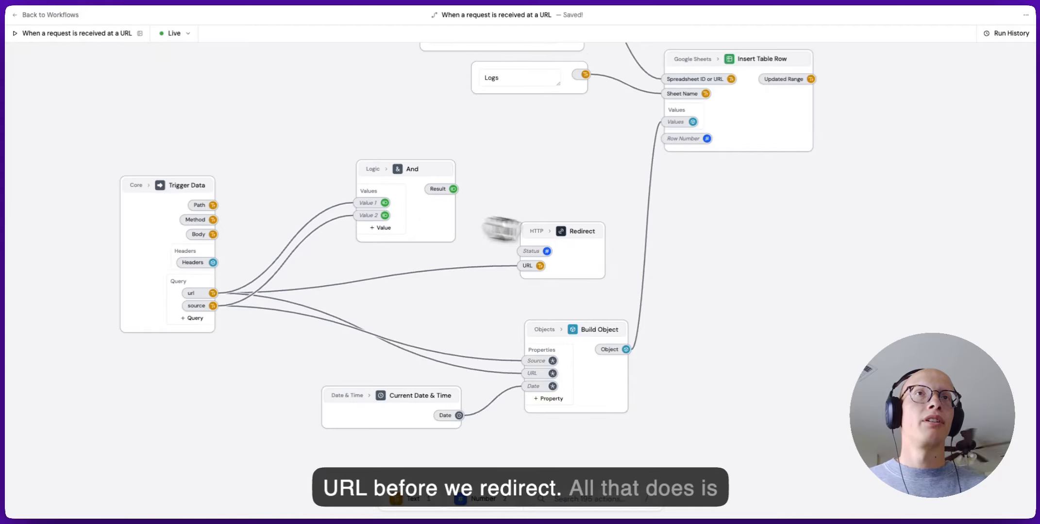
Step: Add the Conditional modifier to the Redirect action and connect And's Result output to its Condition input
{"action": "left_click", "coordinate": [590, 272]}
{"action": "left_click", "coordinate": [655, 197]}
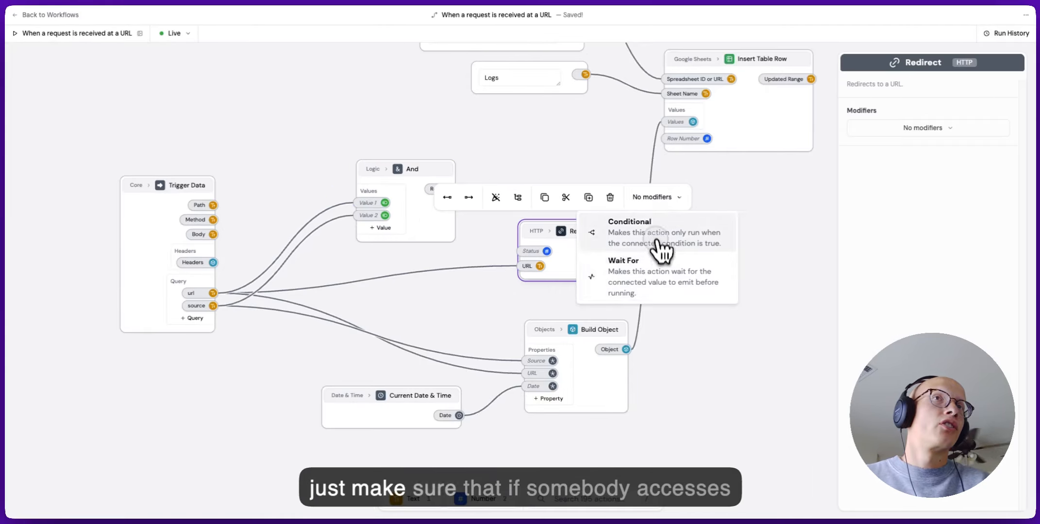
{"action": "left_click", "coordinate": [661, 250]}
{"action": "left_click", "coordinate": [727, 325]}
{"action": "left_click", "coordinate": [726, 325]}
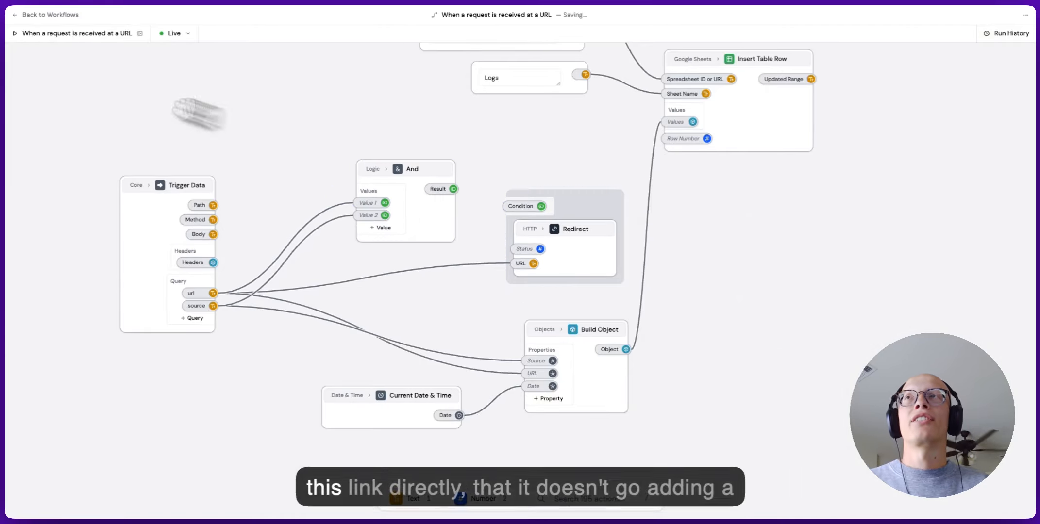
{"action": "left_click", "coordinate": [69, 36]}
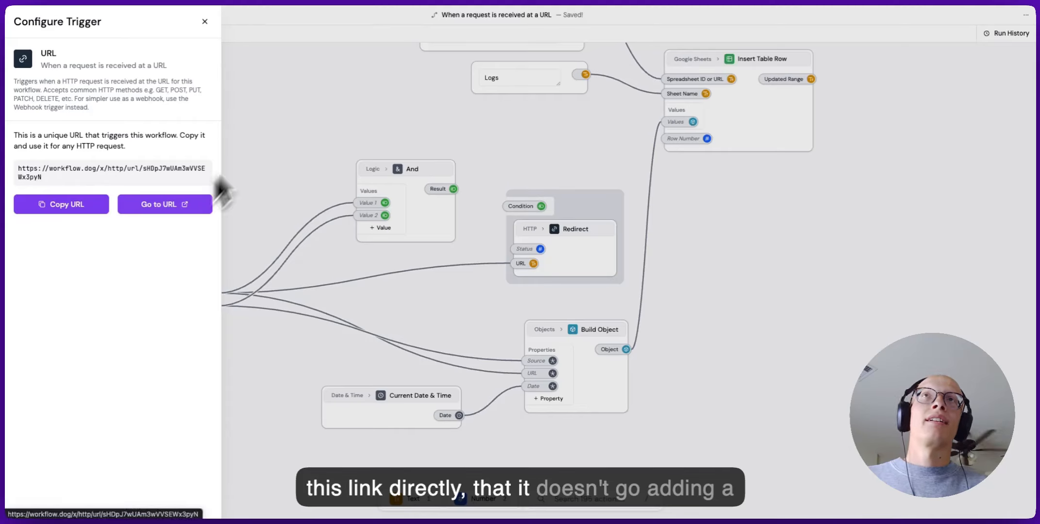
{"action": "left_click", "coordinate": [513, 143]}
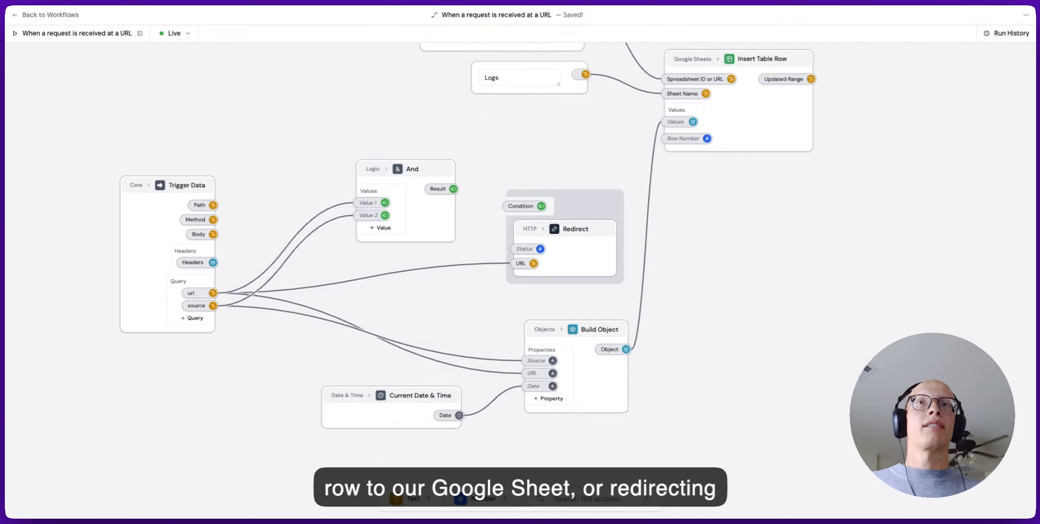
{"action": "left_click", "coordinate": [437, 187]}
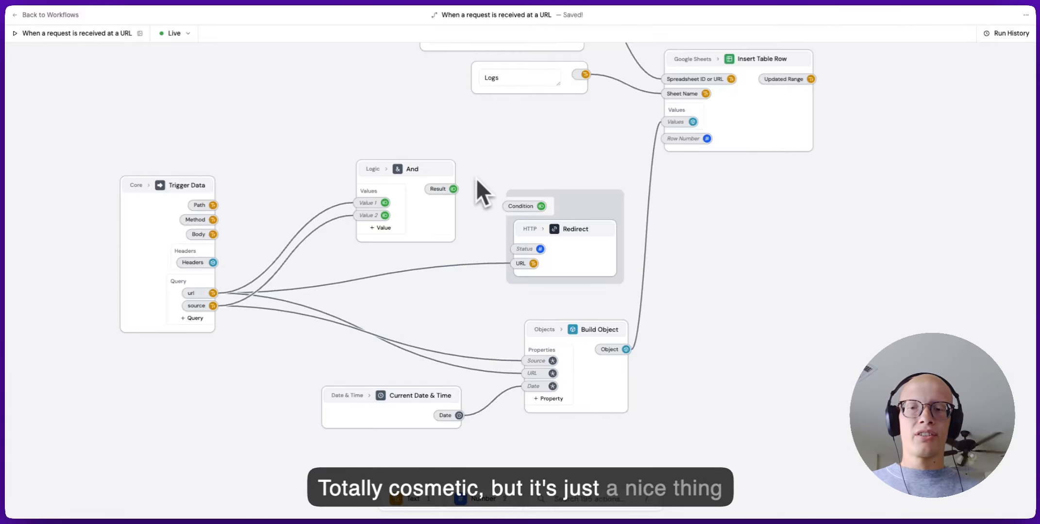
{"action": "left_click_drag", "start_coordinate": [453, 189], "coordinate": [509, 206]}
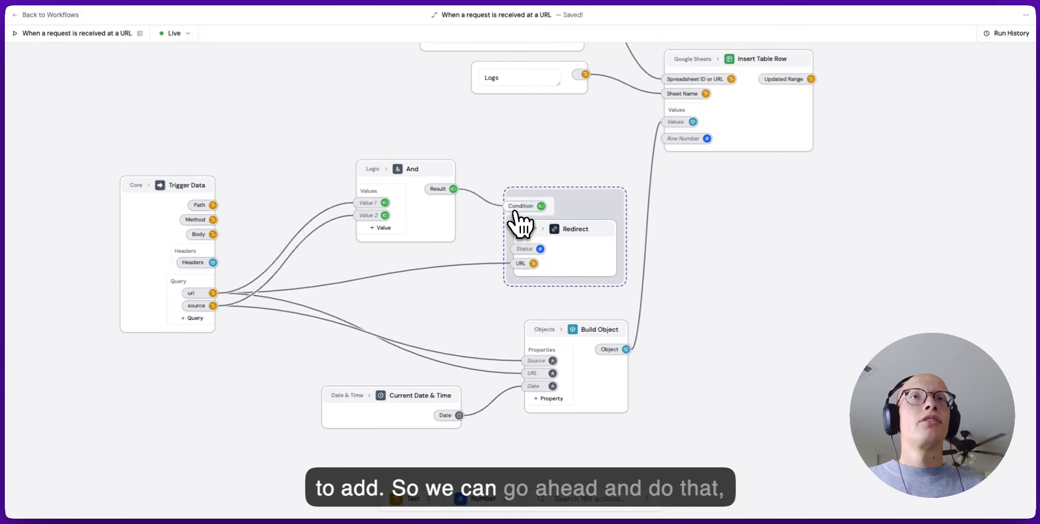
Step: Add the Conditional modifier to Build Object, shift it into line below Redirect, and connect And's Result output to its Condition
{"action": "left_click_drag", "start_coordinate": [500, 296], "coordinate": [490, 255]}
{"action": "left_click", "coordinate": [564, 306]}
{"action": "left_click", "coordinate": [641, 252]}
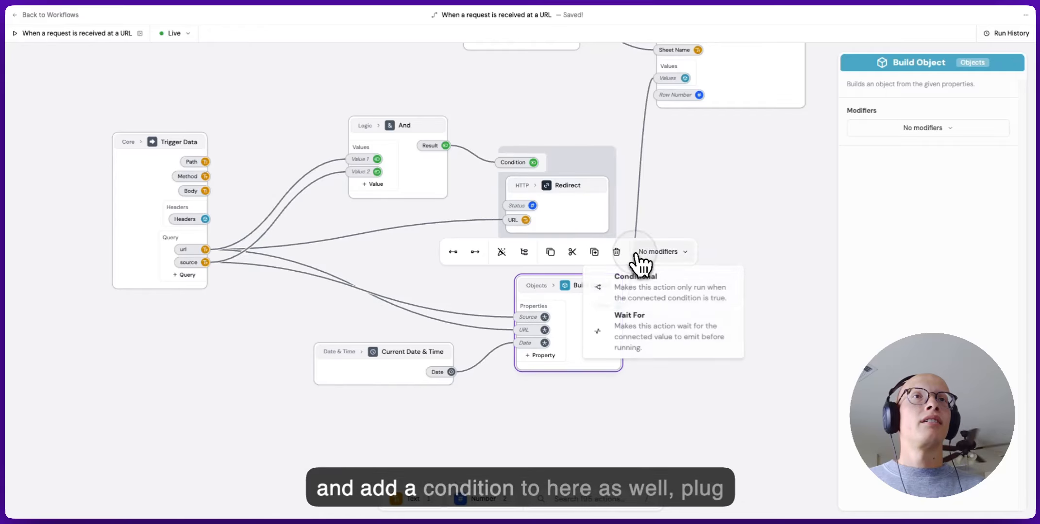
{"action": "left_click", "coordinate": [650, 291]}
{"action": "left_click", "coordinate": [683, 368]}
{"action": "left_click", "coordinate": [682, 372]}
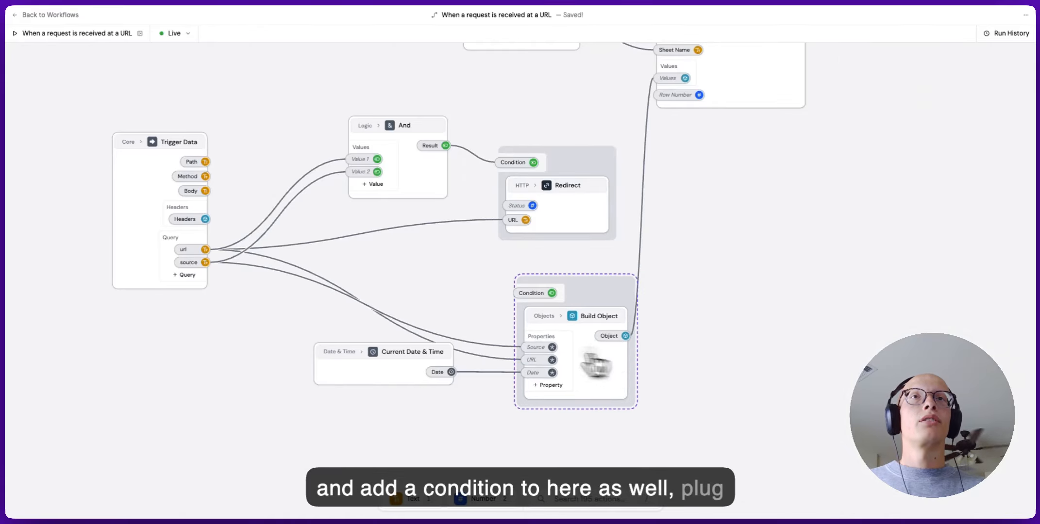
{"action": "left_click_drag", "start_coordinate": [596, 364], "coordinate": [576, 364]}
{"action": "left_click_drag", "start_coordinate": [445, 146], "coordinate": [514, 293]}
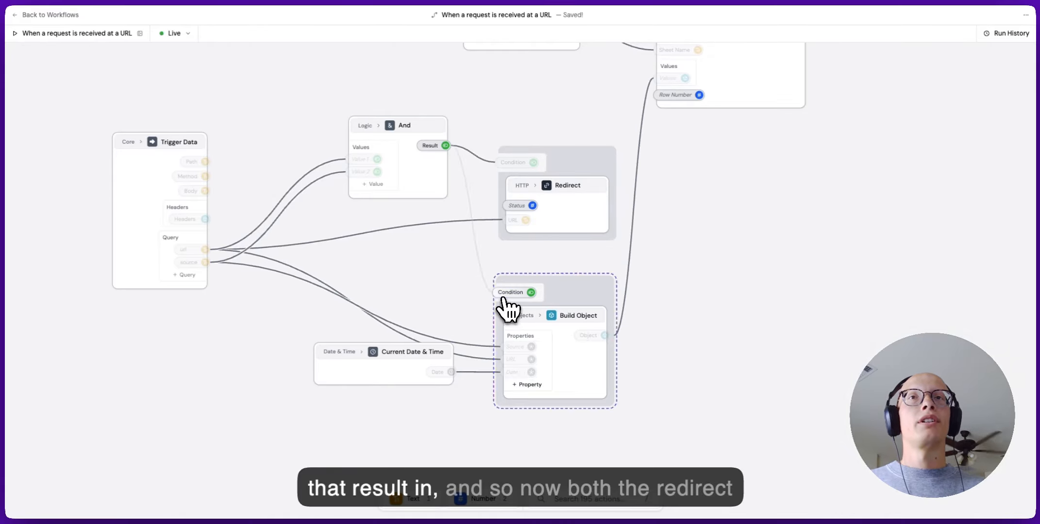
Step: Tidy the workflow layout by moving Current Date & Time slightly lower and the And action closer to Trigger Data
{"action": "left_click_drag", "start_coordinate": [428, 345], "coordinate": [421, 372]}
{"action": "scroll", "coordinate": [557, 306], "scroll_direction": "down", "scroll_amount": 3}
{"action": "left_click_drag", "start_coordinate": [649, 281], "coordinate": [652, 324]}
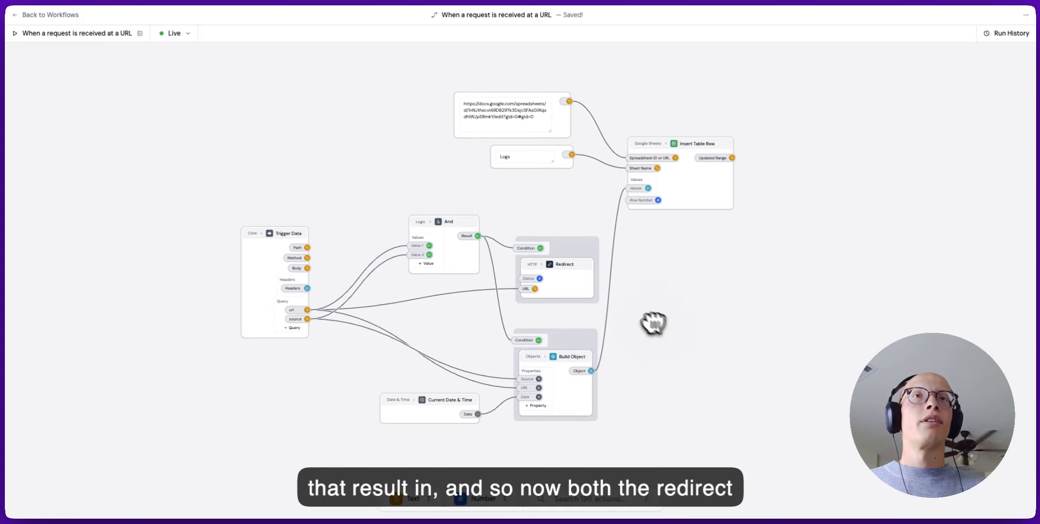
{"action": "scroll", "coordinate": [559, 388], "scroll_direction": "up", "scroll_amount": 3}
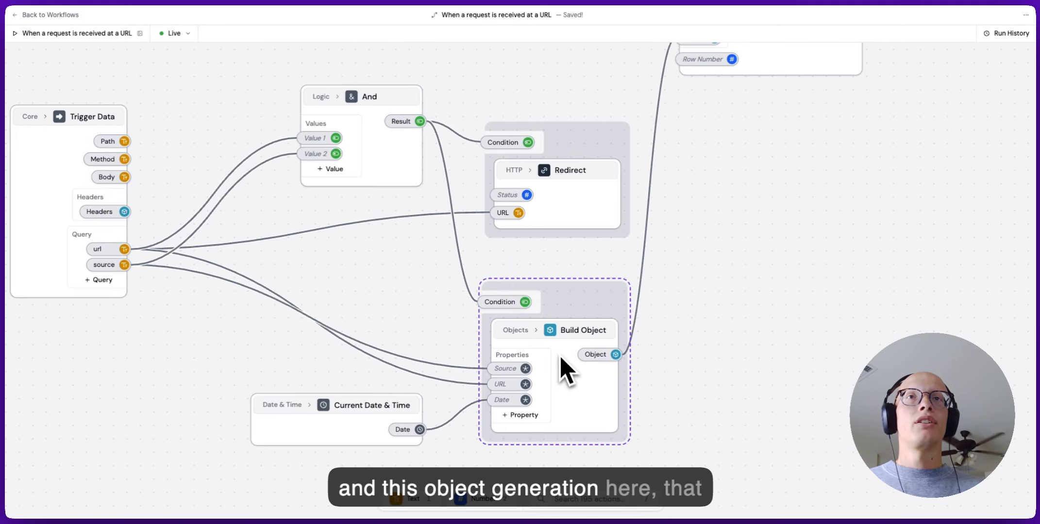
{"action": "scroll", "coordinate": [576, 376], "scroll_direction": "down", "scroll_amount": 3}
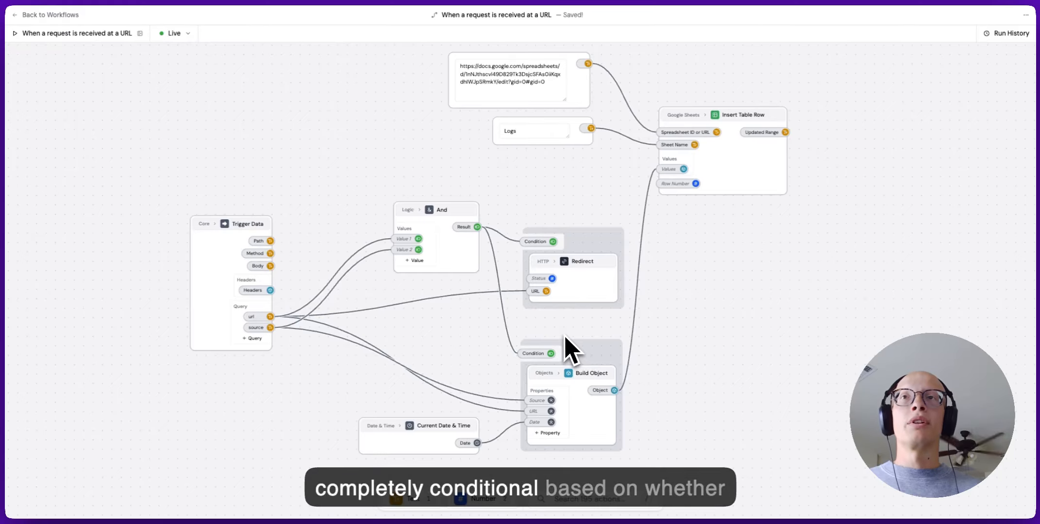
{"action": "left_click_drag", "start_coordinate": [454, 255], "coordinate": [415, 275]}
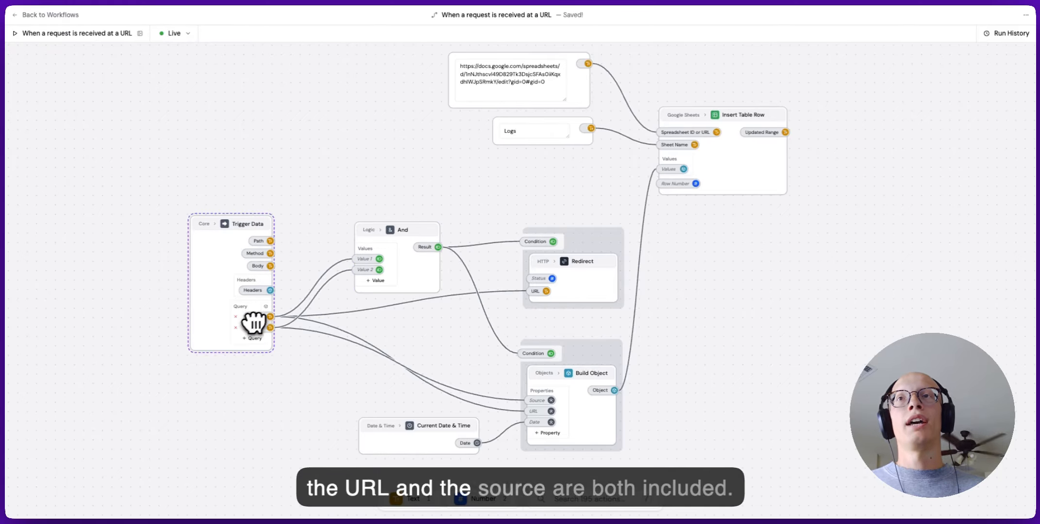
{"action": "scroll", "coordinate": [347, 318], "scroll_direction": "up", "scroll_amount": 3}
{"action": "scroll", "coordinate": [359, 323], "scroll_direction": "down", "scroll_amount": 3}
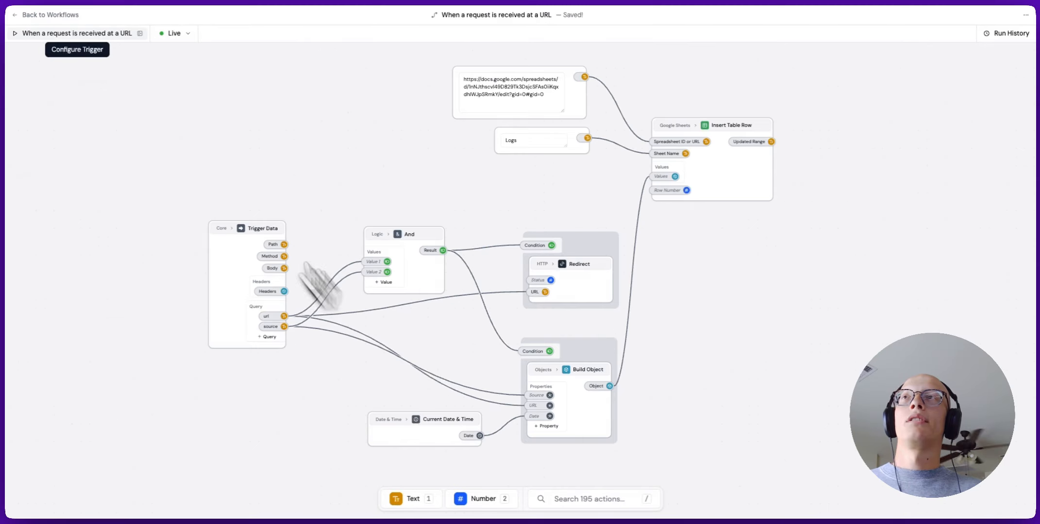
Step: Visit the workflow's trigger URL without any parameters and check the Logs sheet in Google Sheets for a new row
{"action": "left_click", "coordinate": [116, 36]}
{"action": "left_click", "coordinate": [208, 204]}
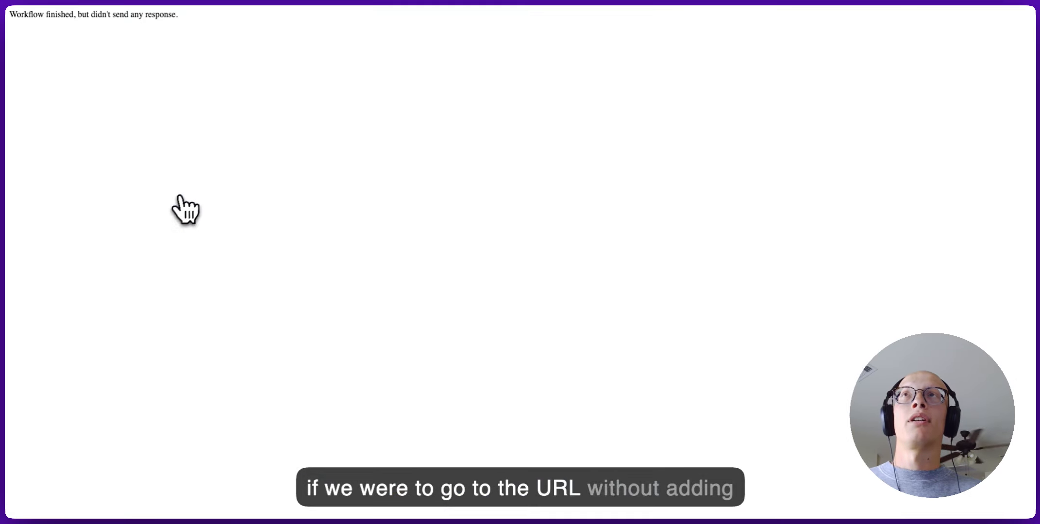
{"action": "left_click", "coordinate": [348, 0]}
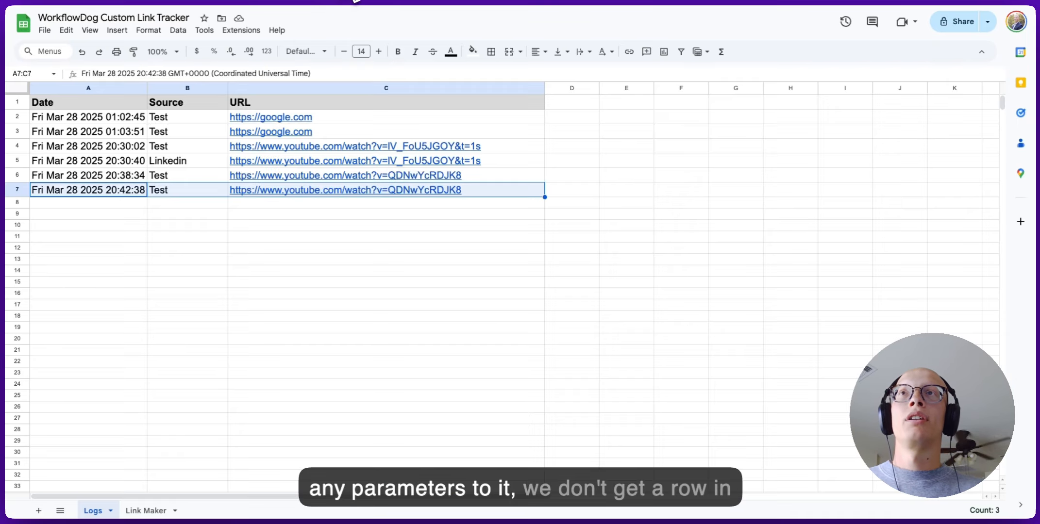
{"action": "left_click_drag", "start_coordinate": [88, 204], "coordinate": [270, 205]}
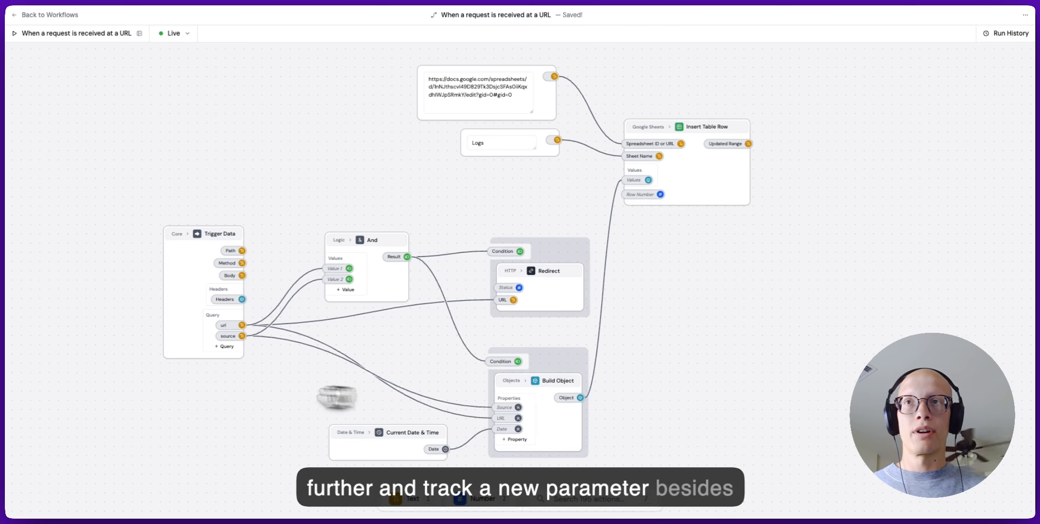
Step: Add a new query output called "name" to the Trigger Data node below source
{"action": "scroll", "coordinate": [222, 365], "scroll_direction": "up", "scroll_amount": 5}
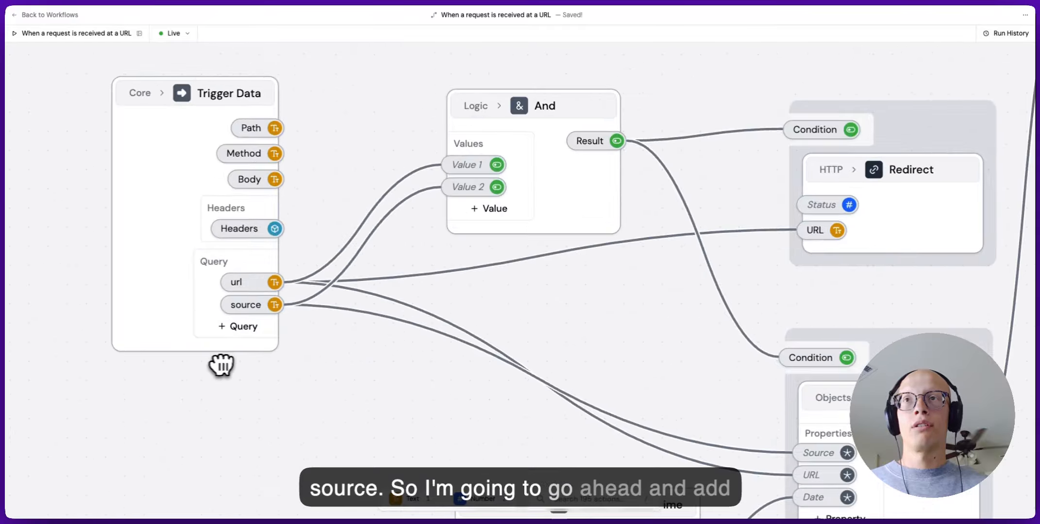
{"action": "left_click", "coordinate": [234, 329]}
{"action": "left_click", "coordinate": [251, 330]}
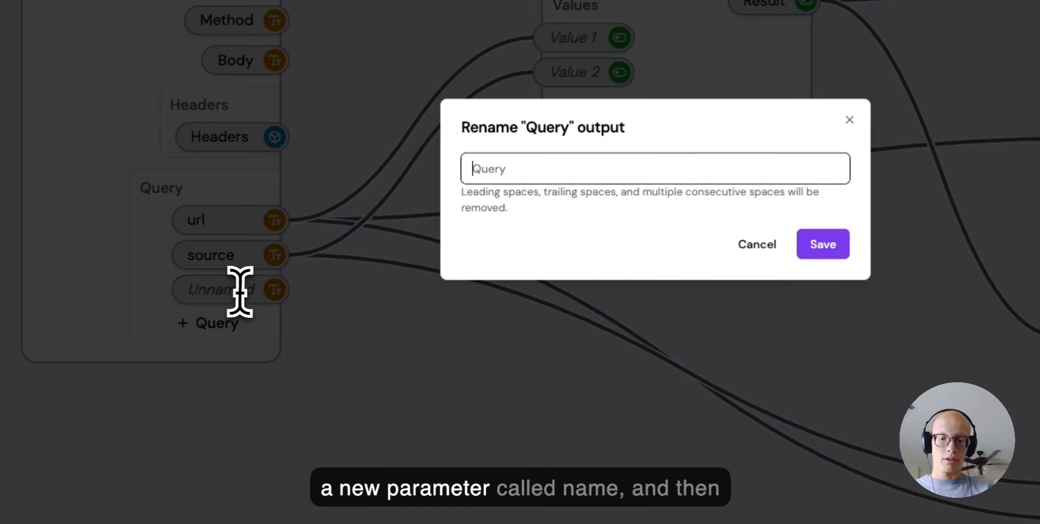
{"action": "type", "text": "name"}
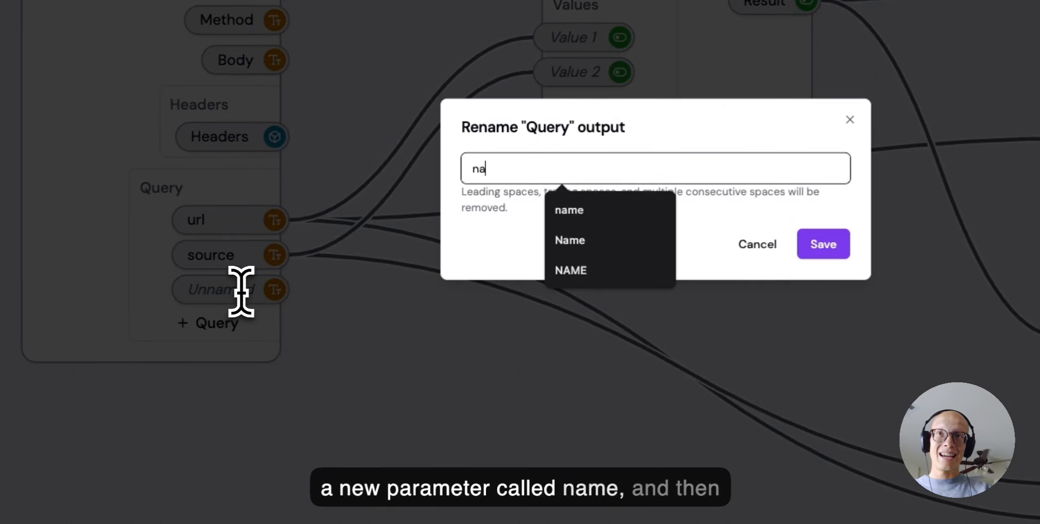
{"action": "key", "text": "Return"}
Step: Add a property called "Name" to Build Object and connect Trigger Data's name query output to it
{"action": "left_click_drag", "start_coordinate": [801, 286], "coordinate": [380, 64]}
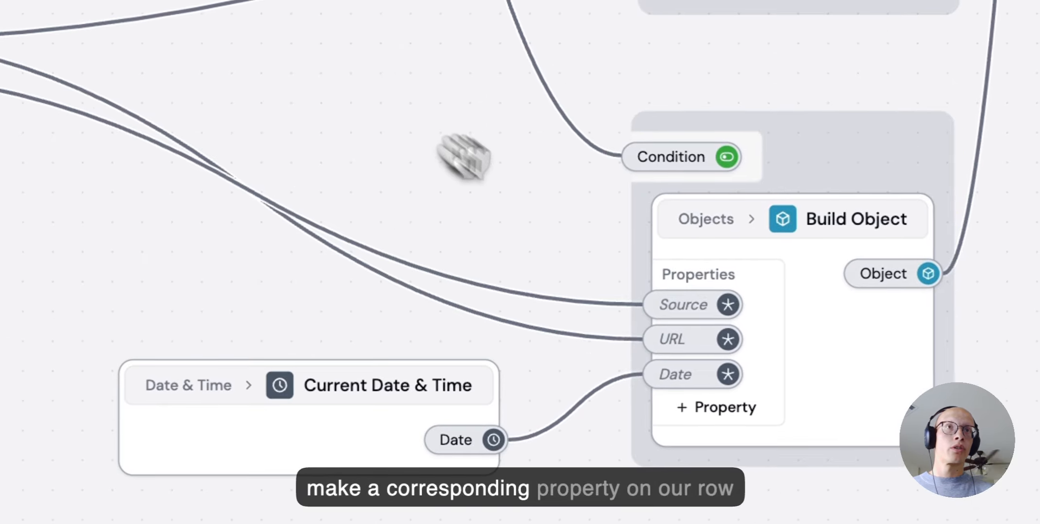
{"action": "left_click", "coordinate": [702, 413]}
{"action": "left_click", "coordinate": [685, 410]}
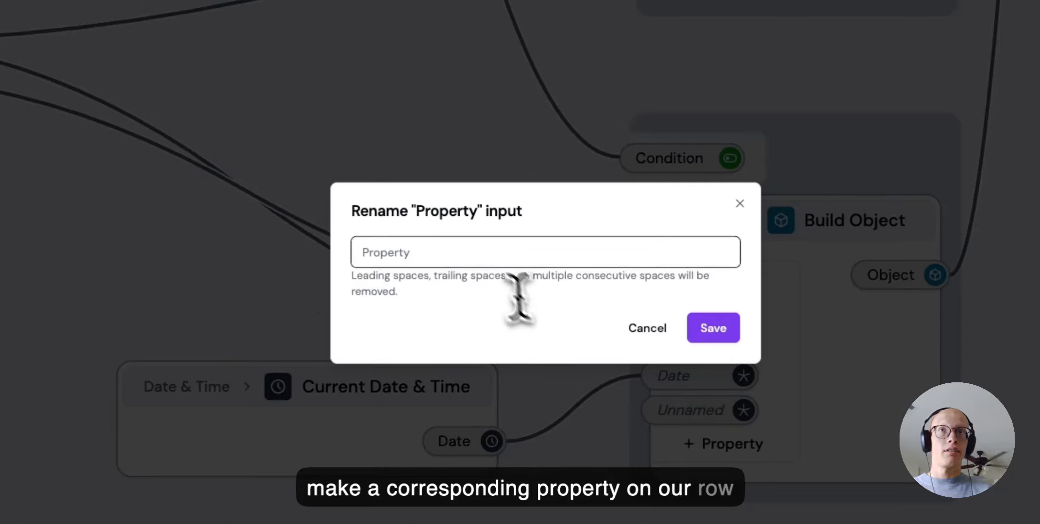
{"action": "type", "text": "Name"}
{"action": "key", "text": "Return"}
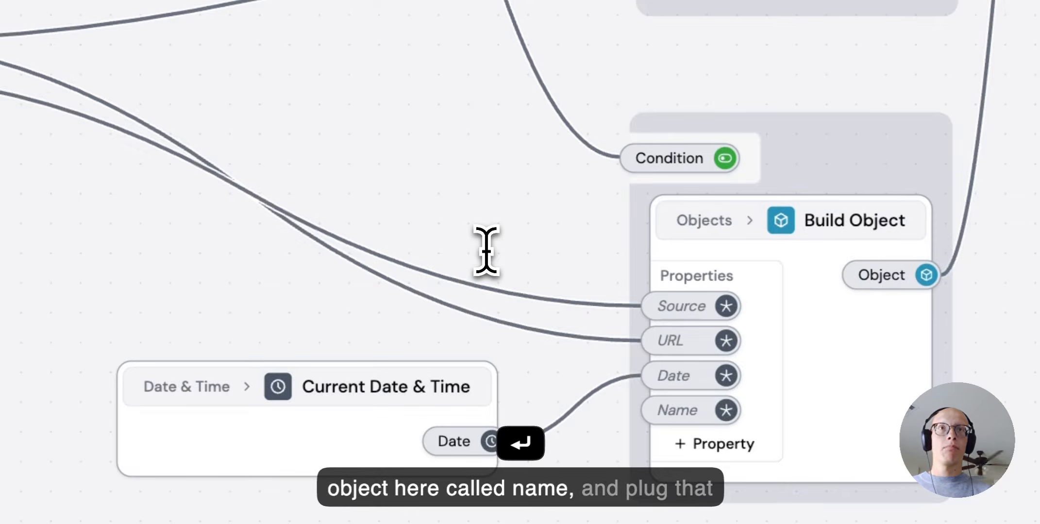
{"action": "scroll", "coordinate": [485, 248], "scroll_direction": "left", "scroll_amount": 5}
{"action": "left_click_drag", "start_coordinate": [183, 154], "coordinate": [1005, 451]}
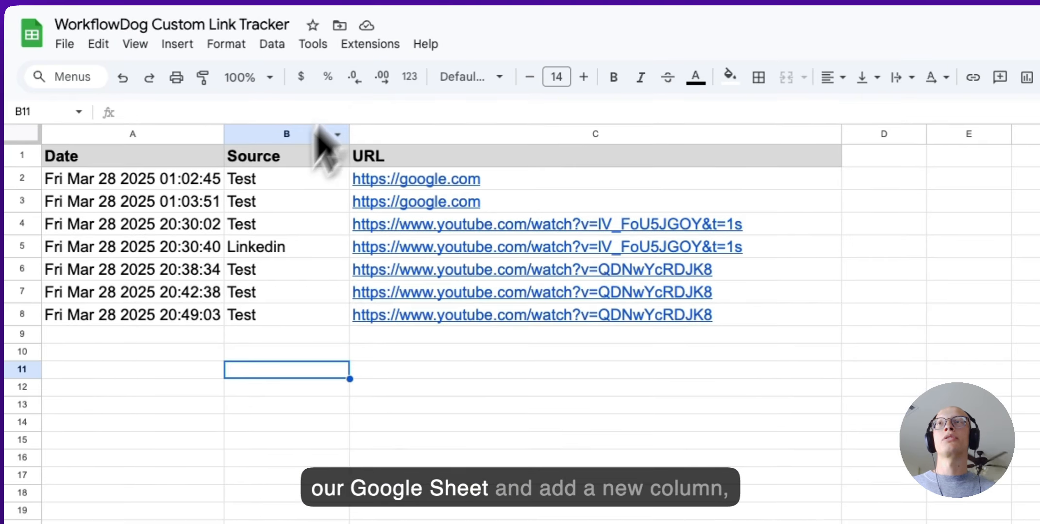
Step: In the Google Sheets Logs sheet, insert a column between Source and URL and enter the header "Name" in C1
{"action": "right_click", "coordinate": [287, 136]}
{"action": "left_click", "coordinate": [430, 297]}
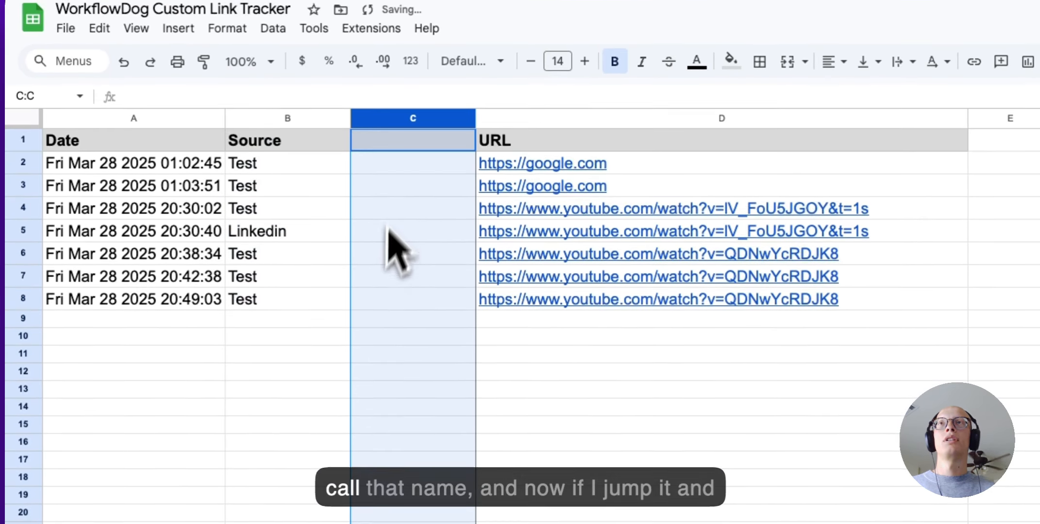
{"action": "left_click", "coordinate": [397, 146]}
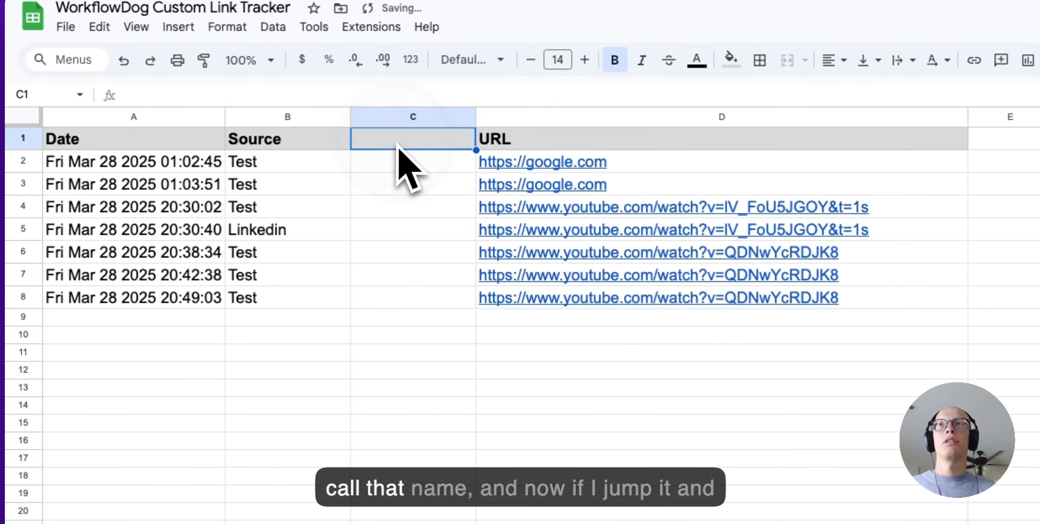
{"action": "type", "text": "Name"}
{"action": "key", "text": "Return"}
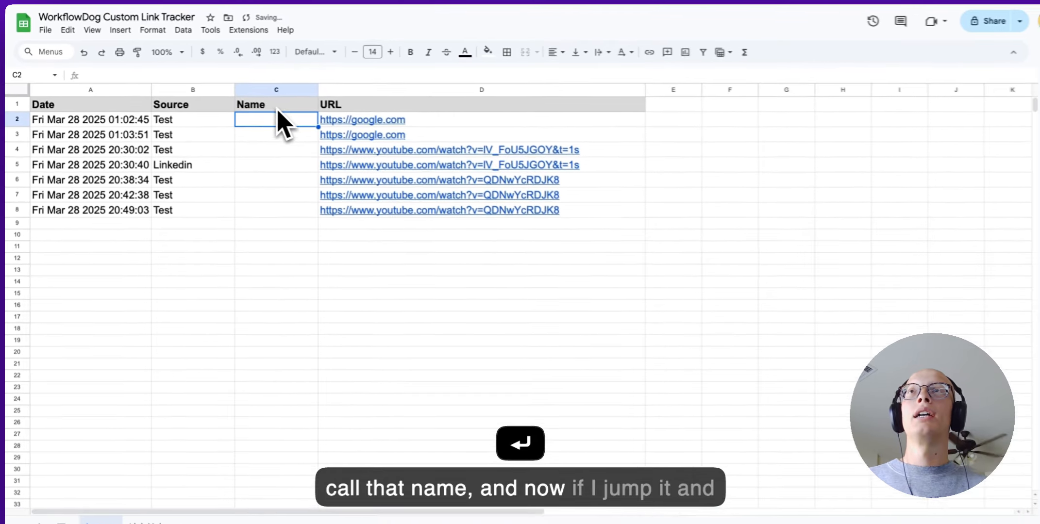
Step: Copy the Generated Link from the Link Maker sheet and visit it in a new browser tab with "&name=" plus a first name appended
{"action": "left_click", "coordinate": [146, 511]}
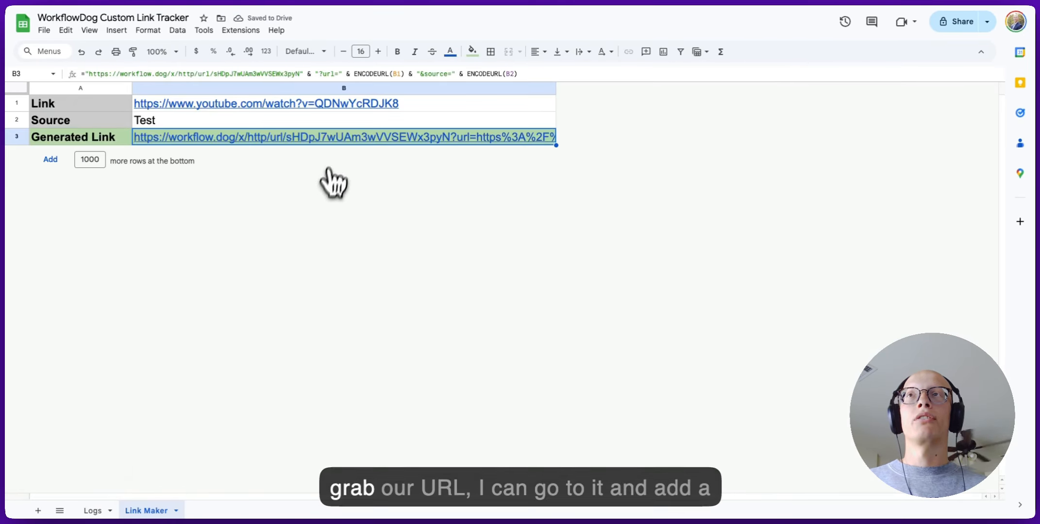
{"action": "key", "text": "super+c"}
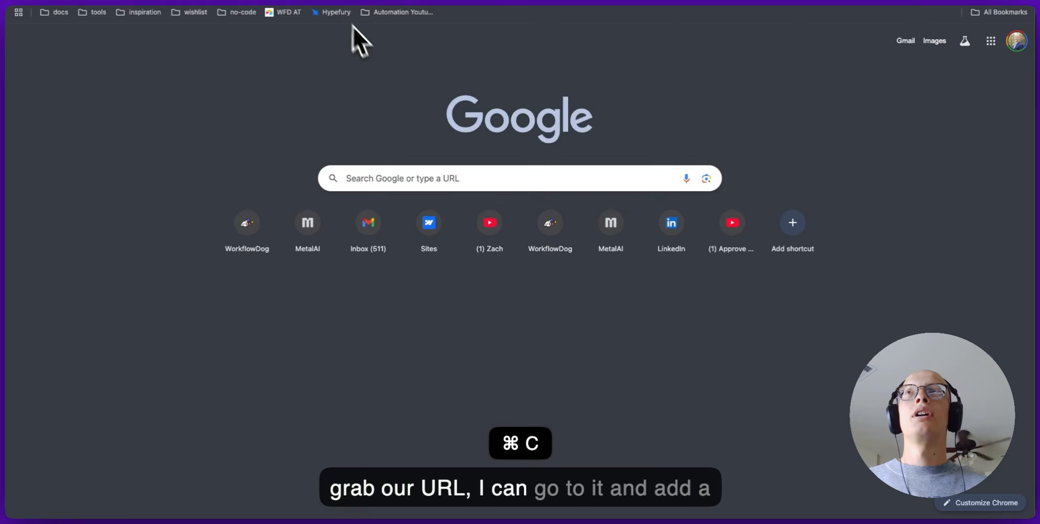
{"action": "key", "text": "super+v"}
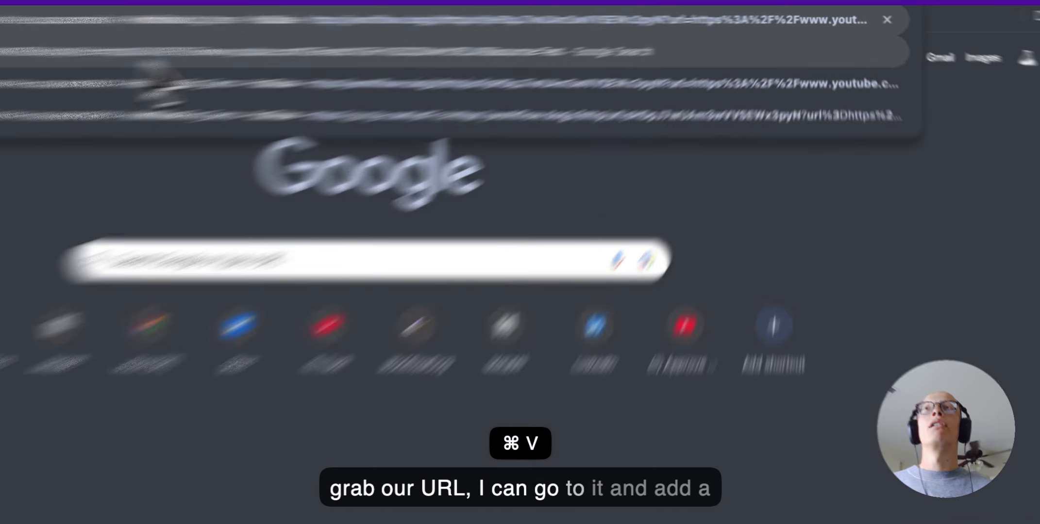
{"action": "type", "text": "&name="}
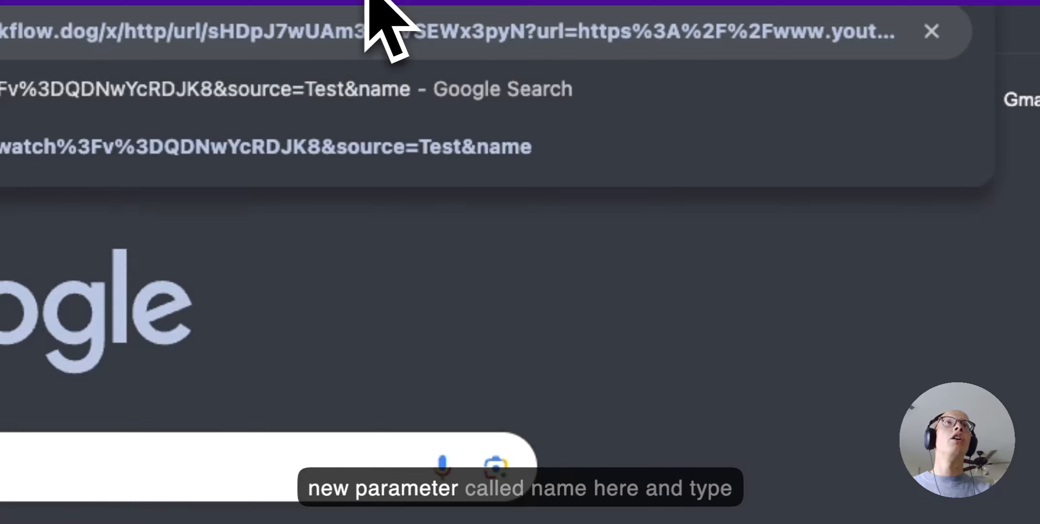
{"action": "type", "text": "Zach"}
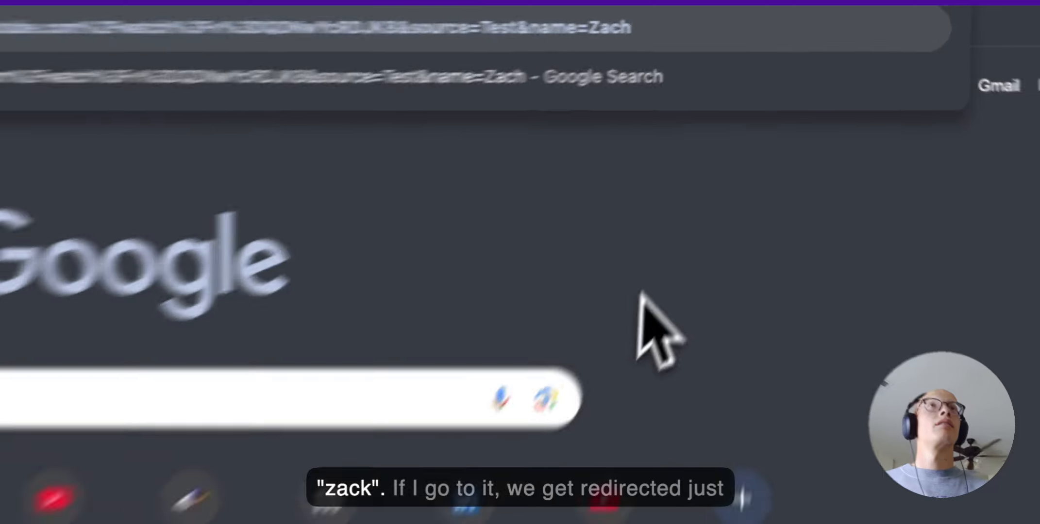
{"action": "key", "text": "Return"}
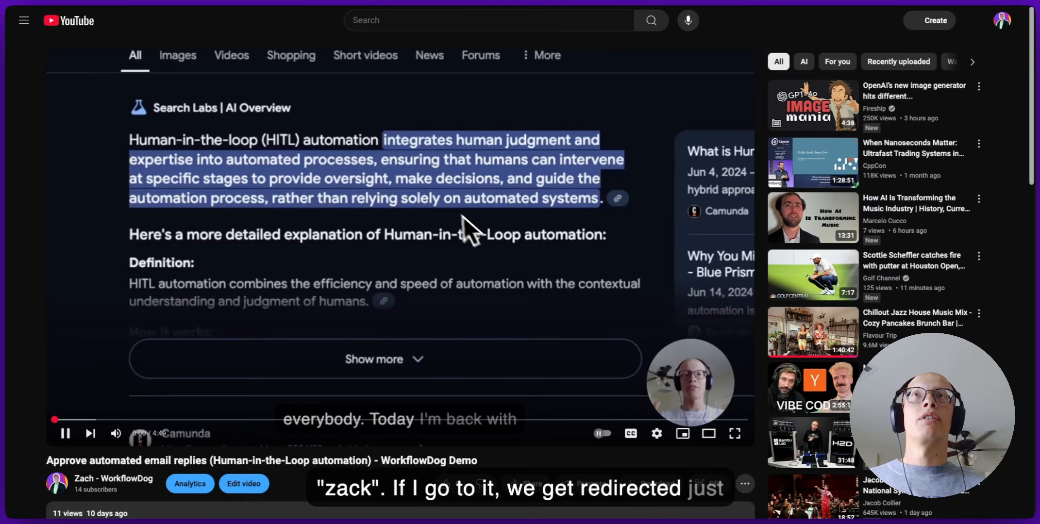
Step: Pause the opened YouTube video, return to the Logs sheet in Google Sheets, and select row 9 across columns A to D to check the logged visit
{"action": "left_click", "coordinate": [398, 218]}
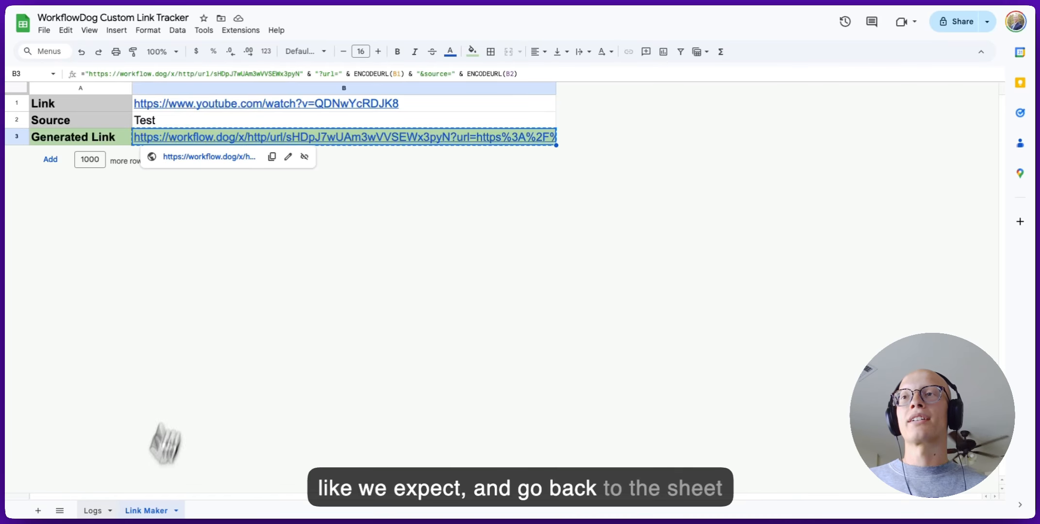
{"action": "left_click", "coordinate": [93, 511]}
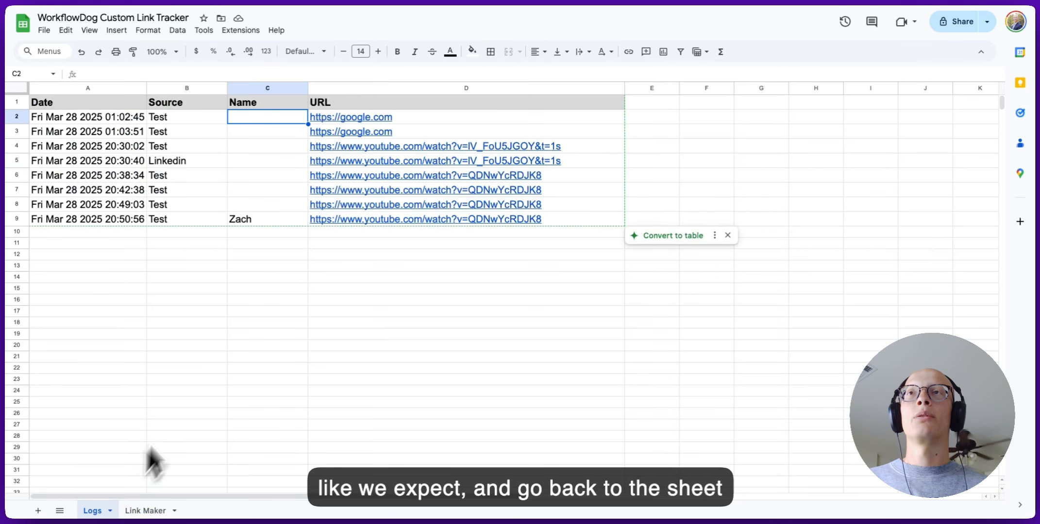
{"action": "left_click", "coordinate": [164, 303]}
{"action": "left_click_drag", "start_coordinate": [102, 221], "coordinate": [449, 224]}
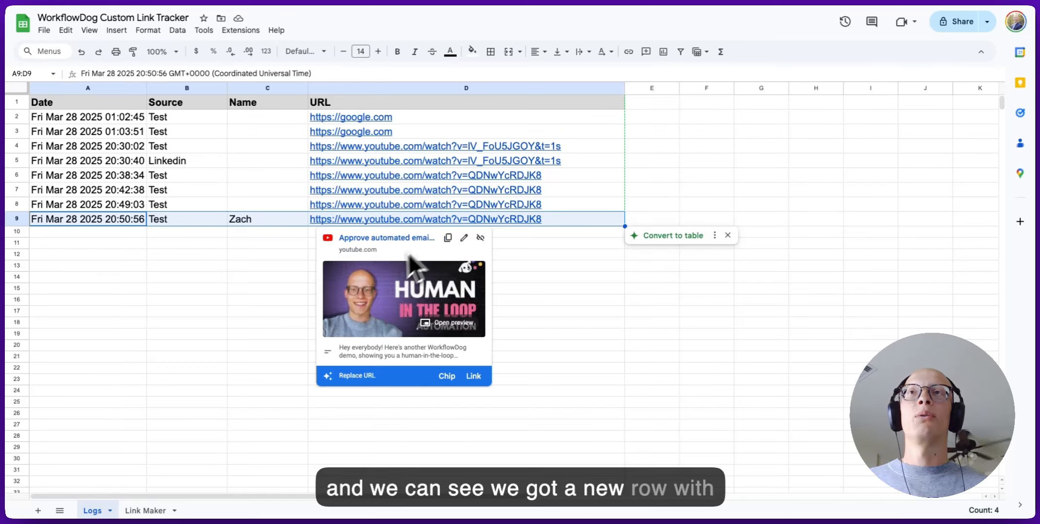